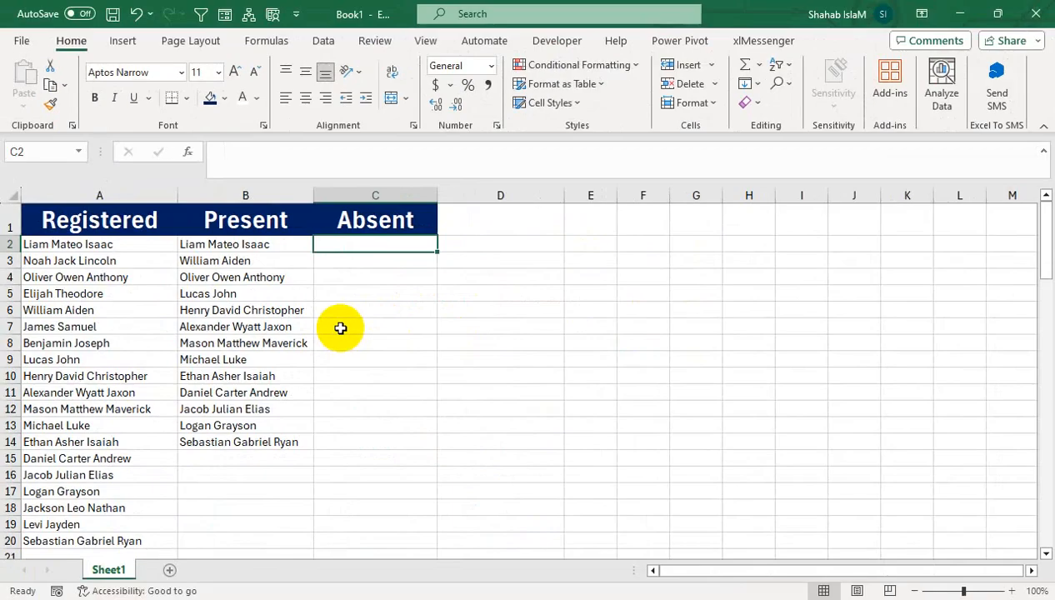
Enter =COUNTIF(B2:B14,A2:A20) in cell C2 to check each registered name against the Present list
type("=")
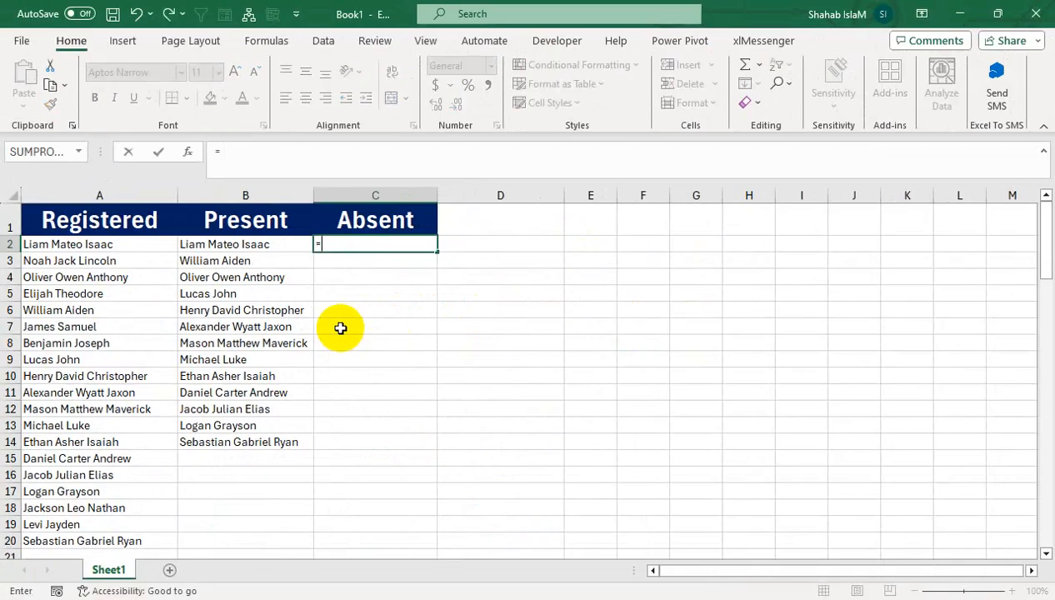
type("count")
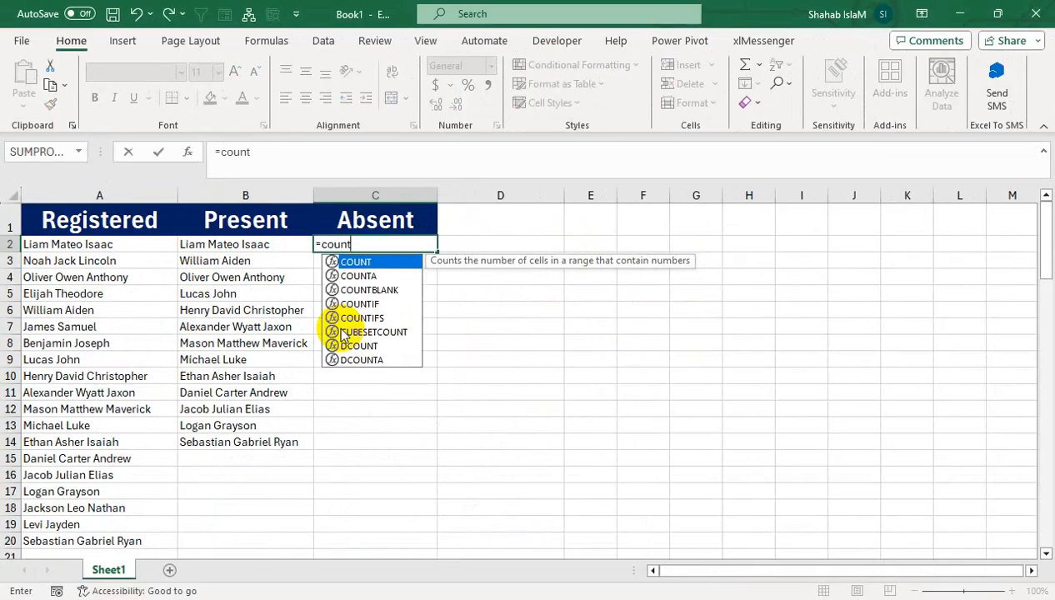
type("if")
key("Tab")
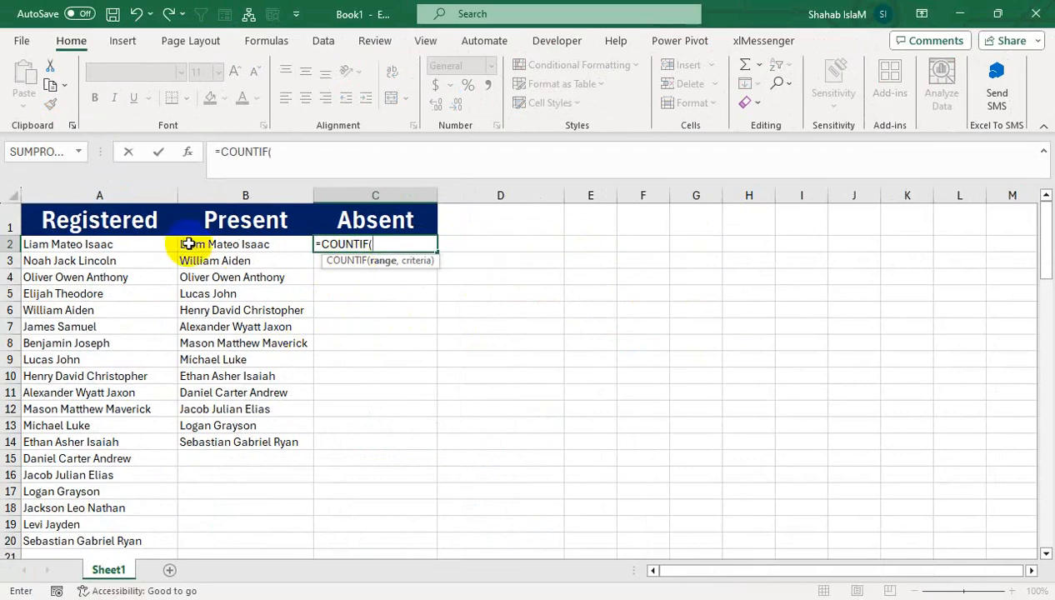
left_click_drag(187, 240, 183, 431)
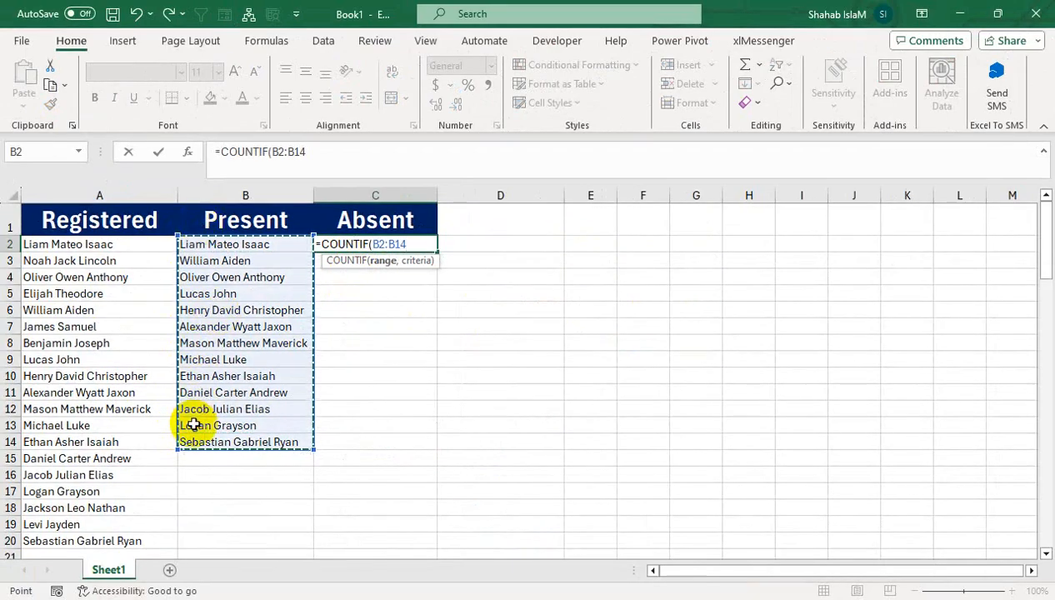
type(",")
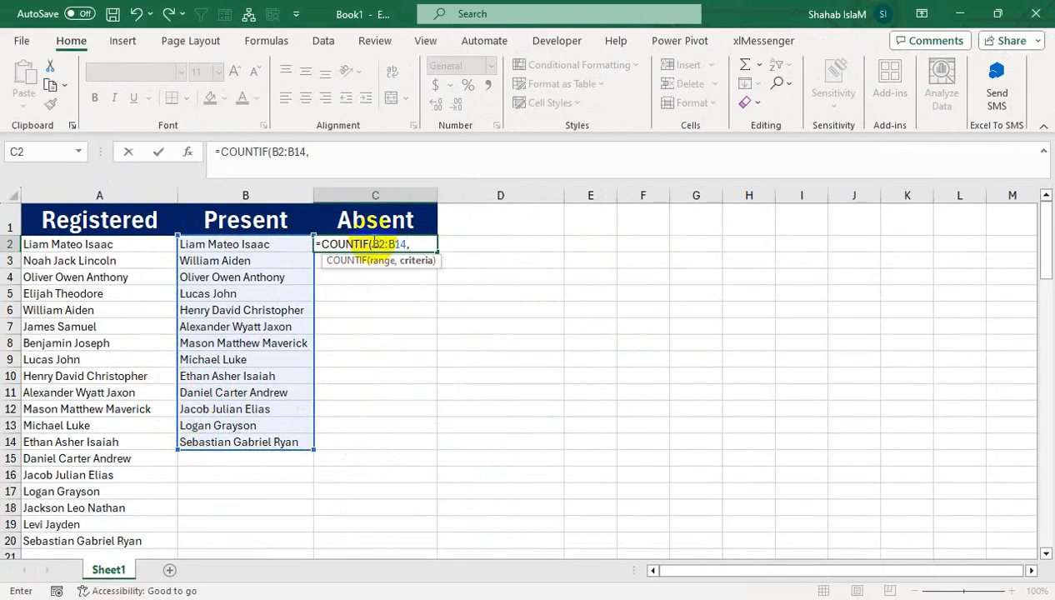
left_click(109, 244)
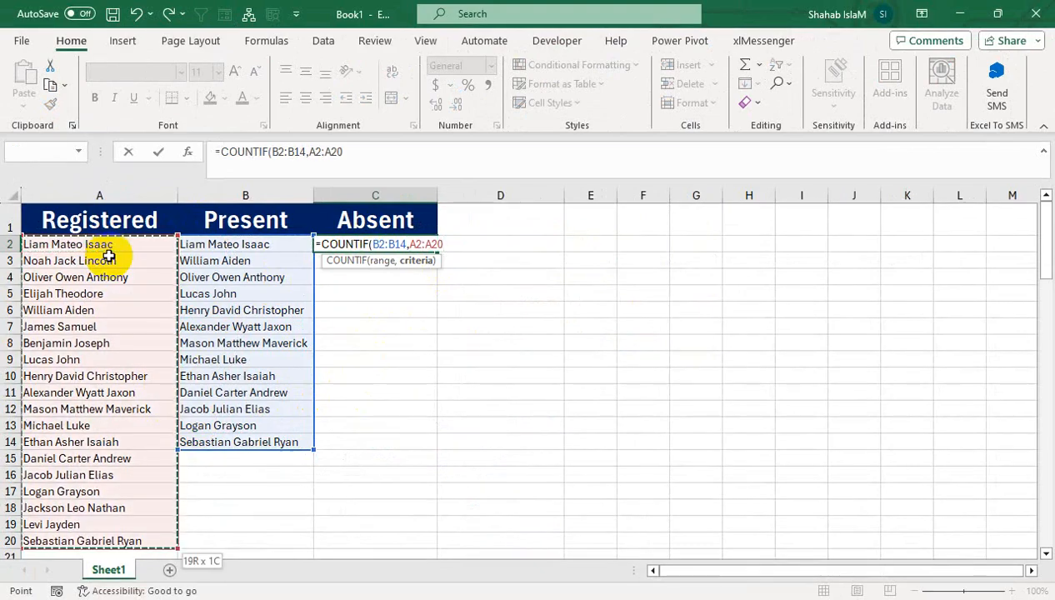
type(")")
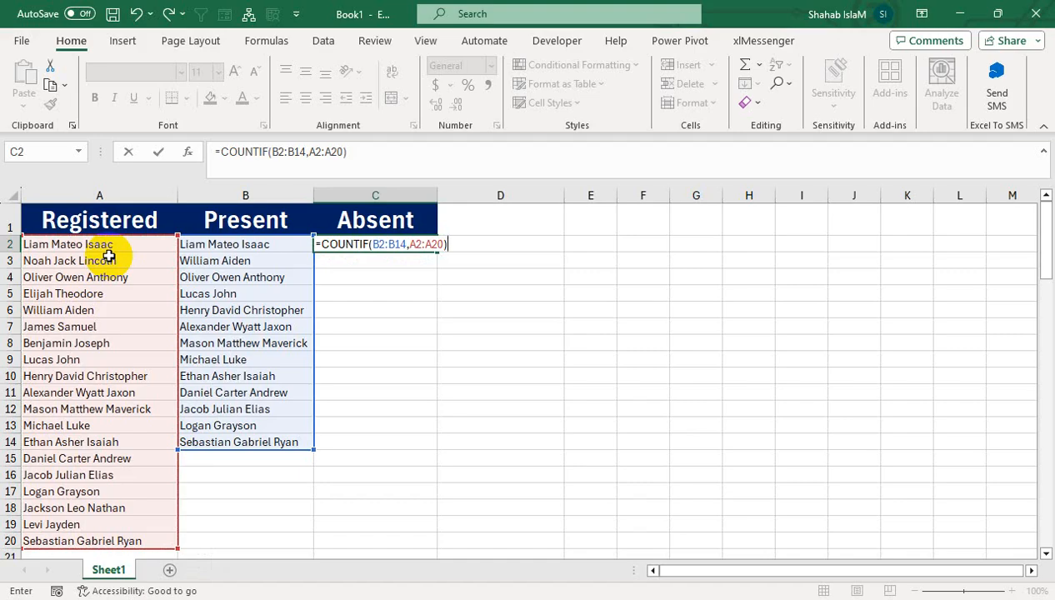
key("Return")
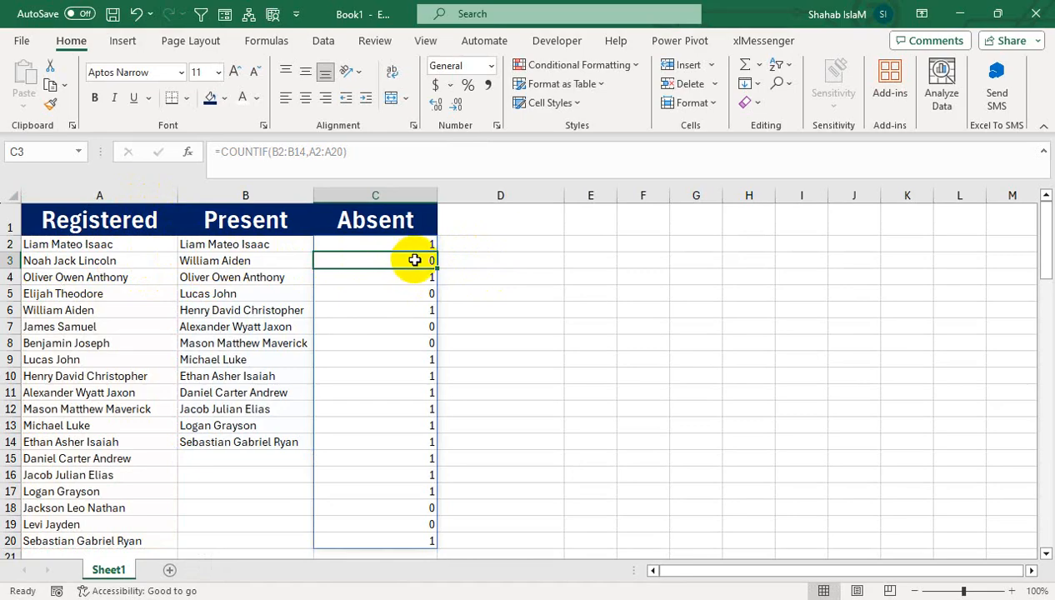
Wrap the COUNTIF formula in C2 in NOT, making it =NOT(COUNTIF(B2:B14,A2:A20))
left_click(354, 243)
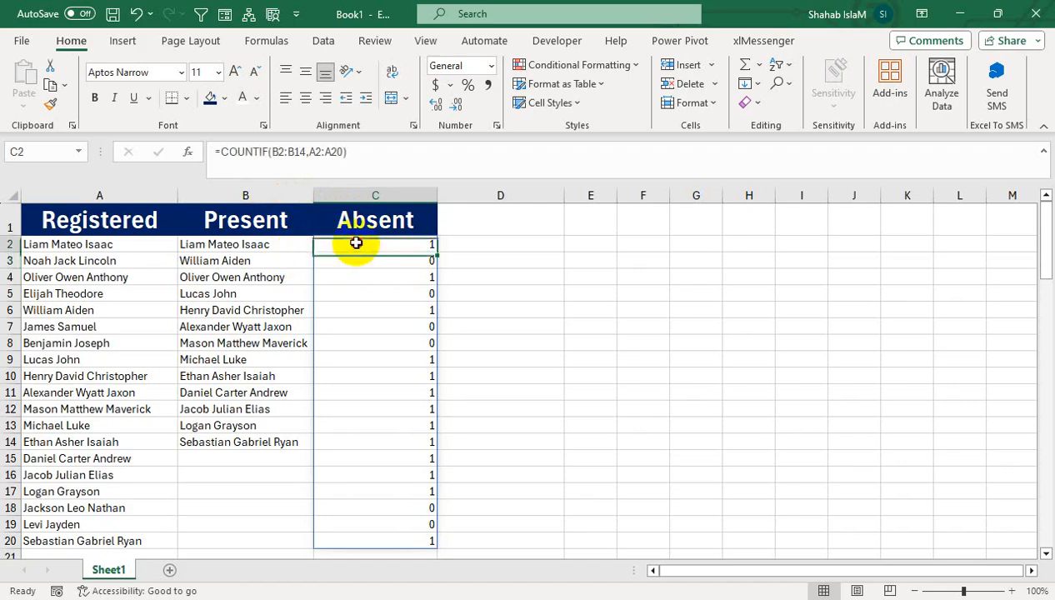
left_click(218, 153)
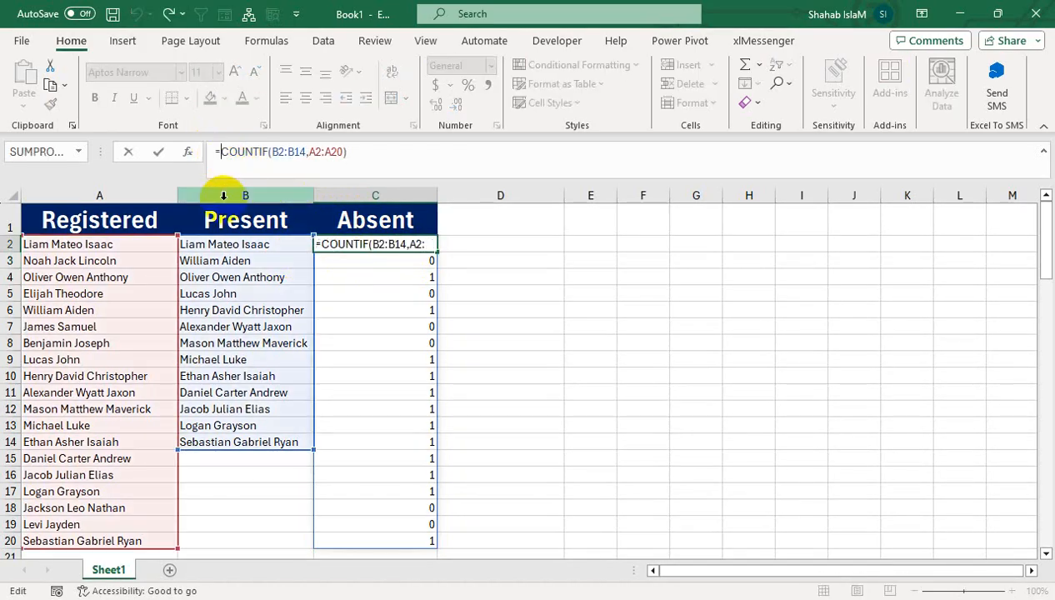
type("n")
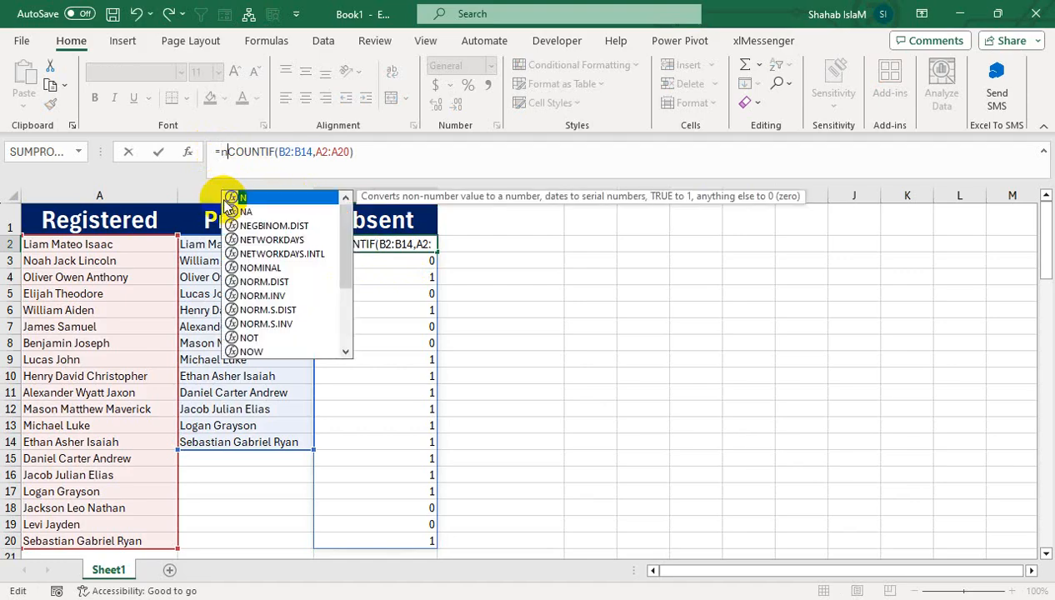
type("ot")
key("Tab")
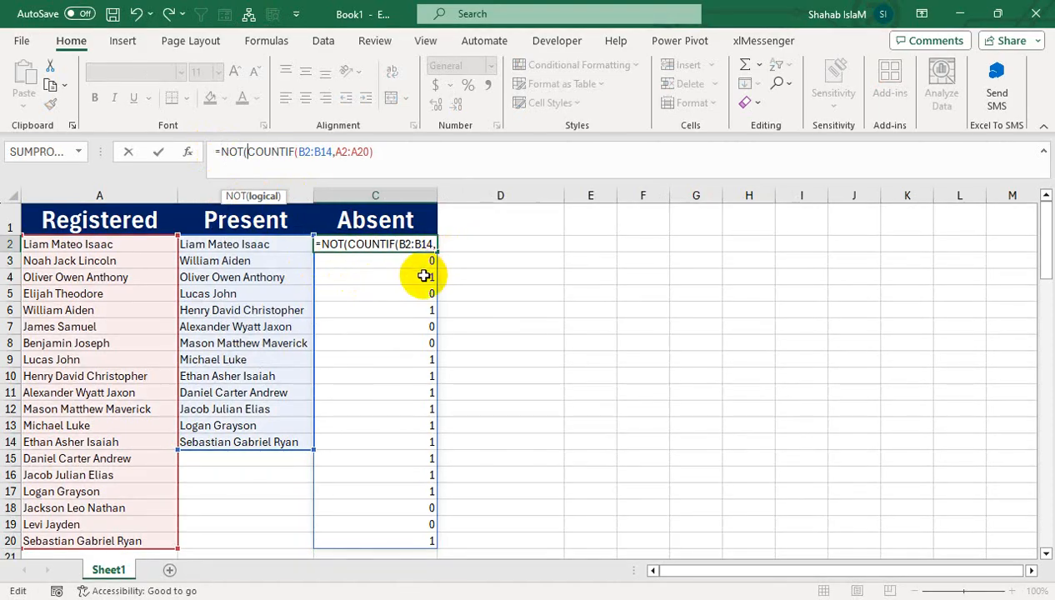
left_click(419, 156)
type(")")
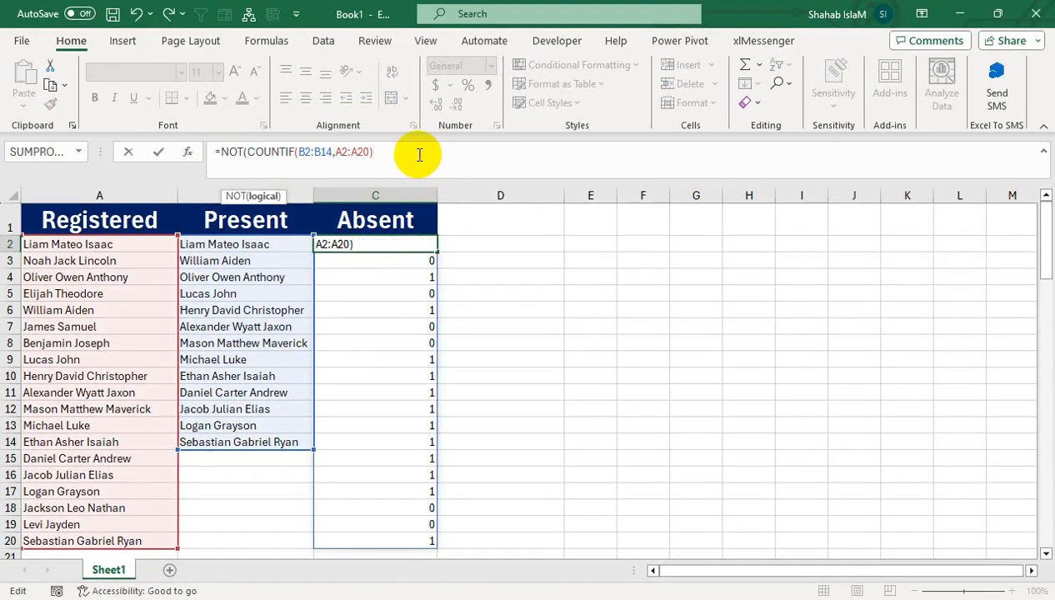
type(")")
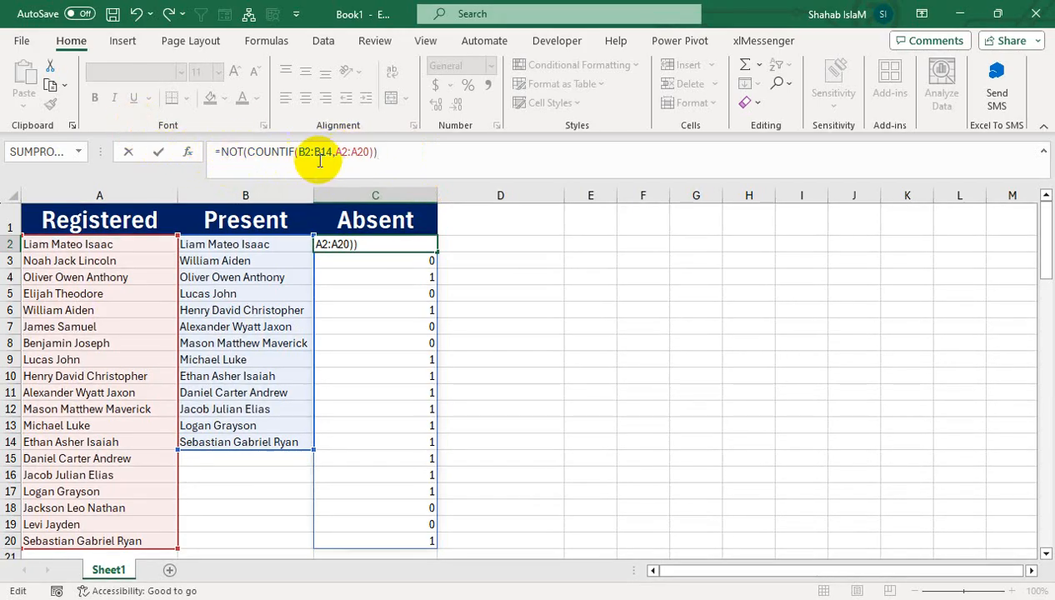
key("Return")
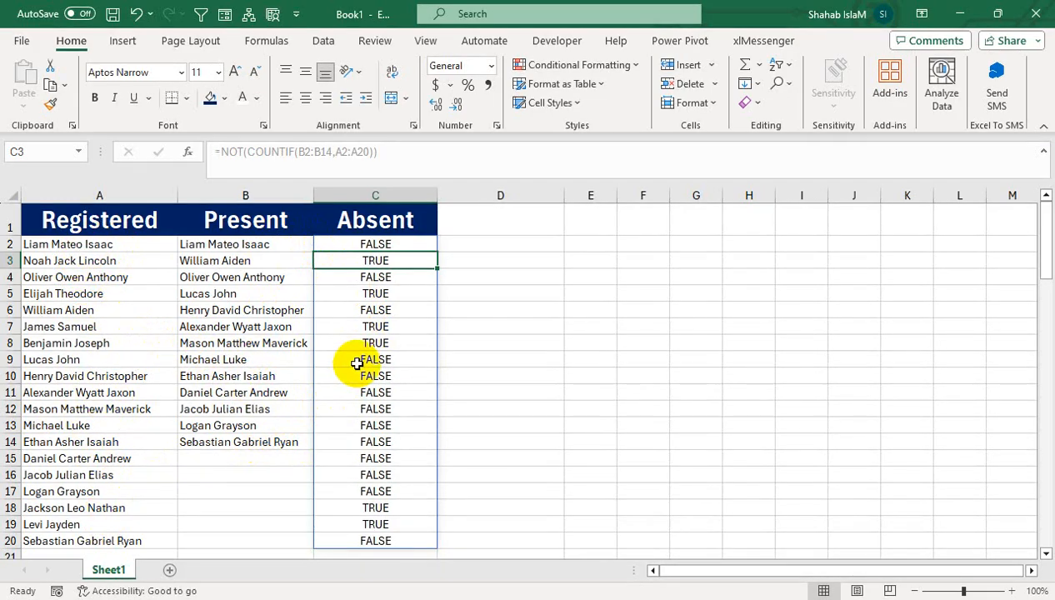
Nest the NOT expression in C2 inside a FILTER of A2:B20, giving =FILTER(A2:B20,NOT(COUNTIF(B2:B14,A2:A20)))
double_click(373, 243)
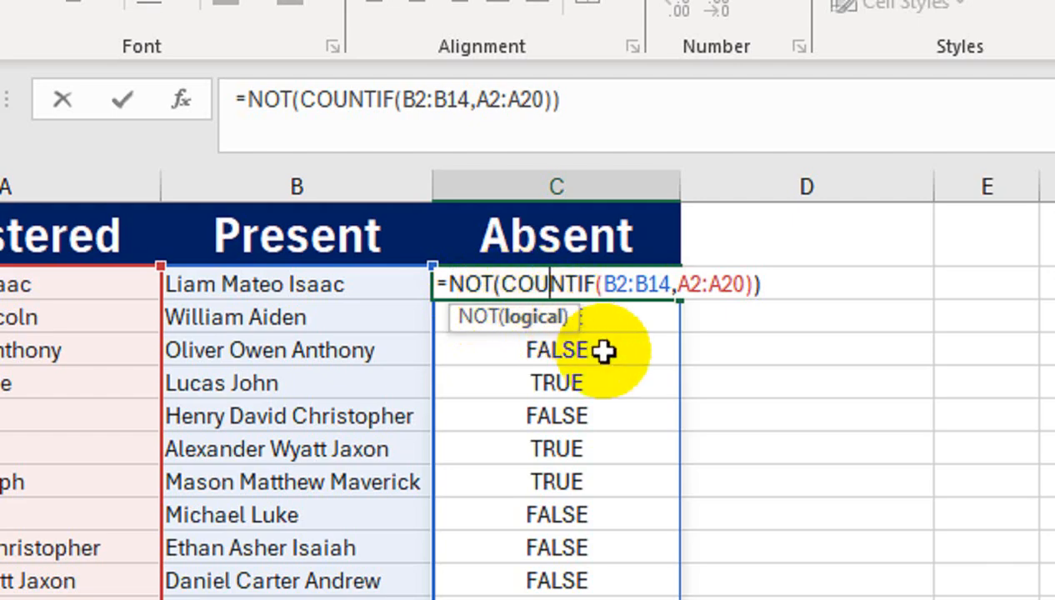
left_click(441, 285)
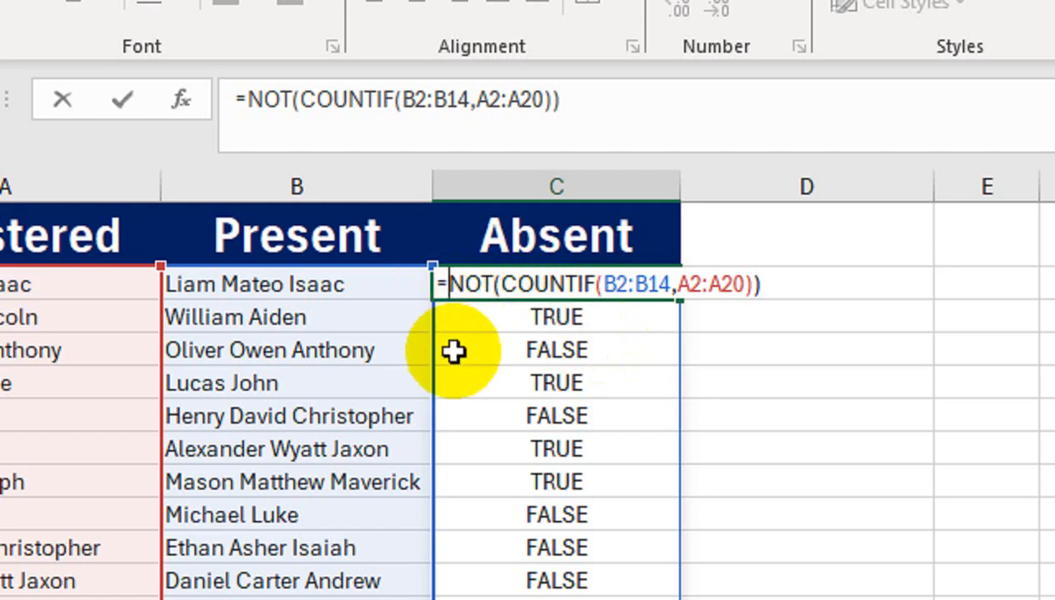
type("filter")
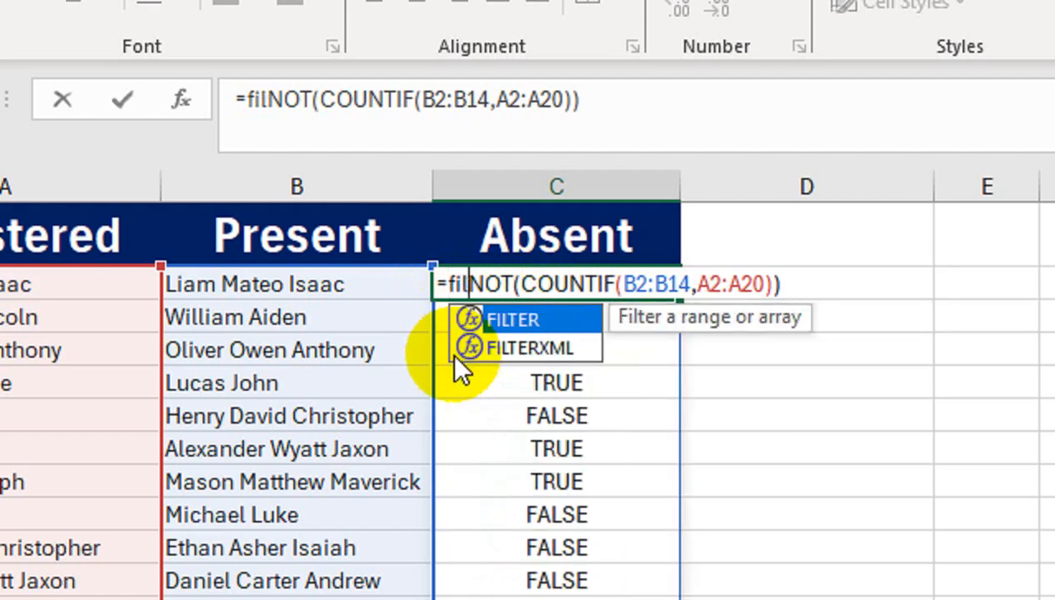
key("Tab")
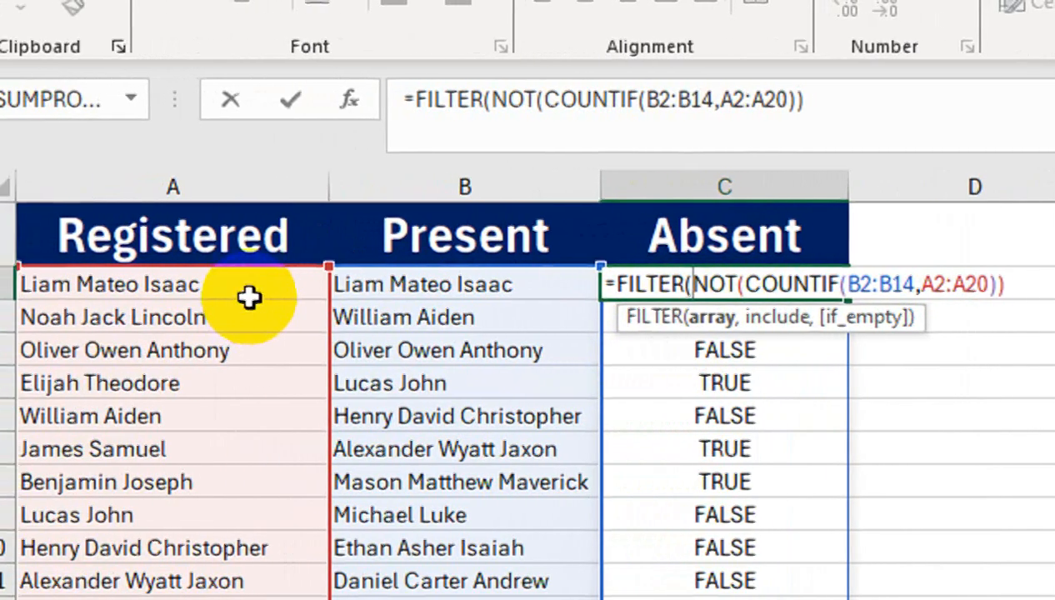
left_click_drag(65, 287, 190, 284)
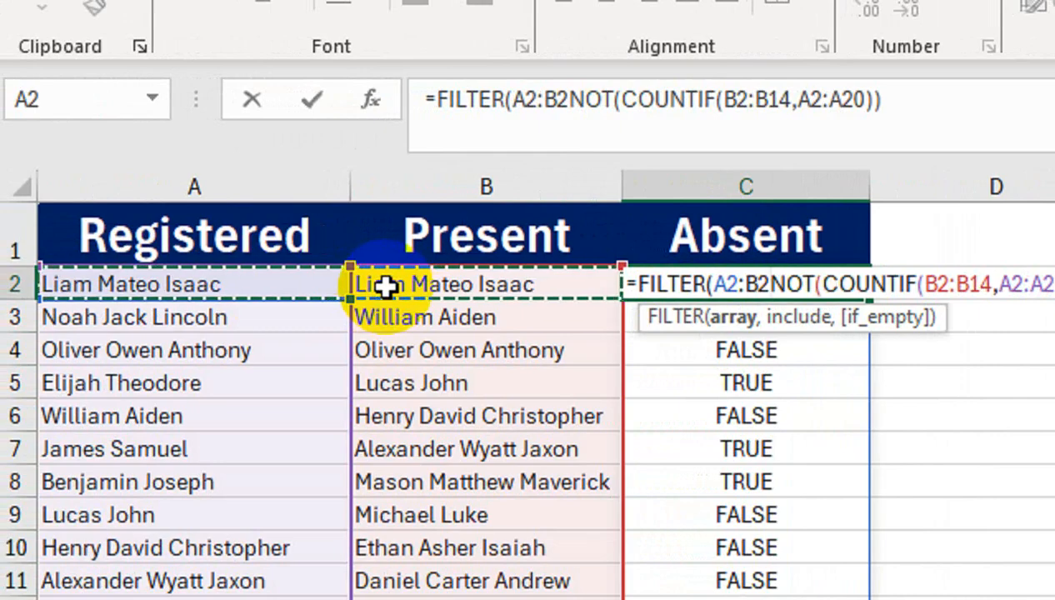
type("0")
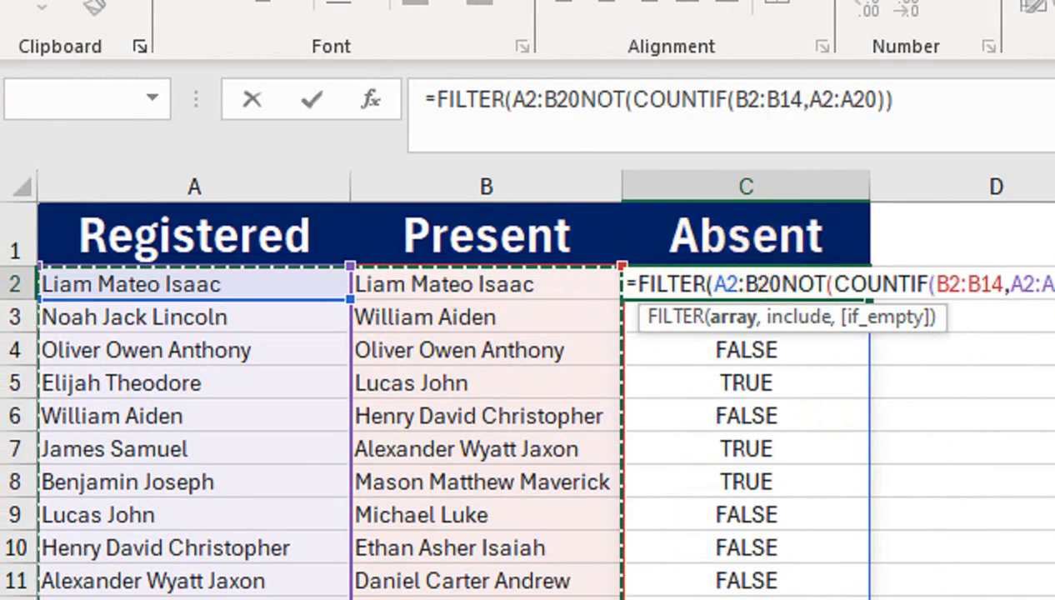
type(",")
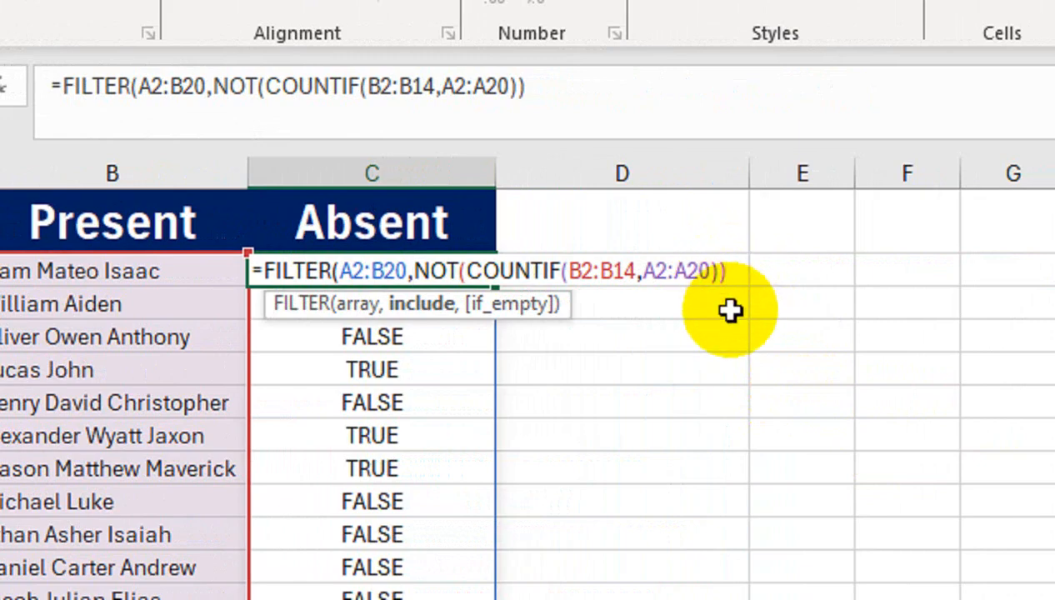
type(")")
key("Return")
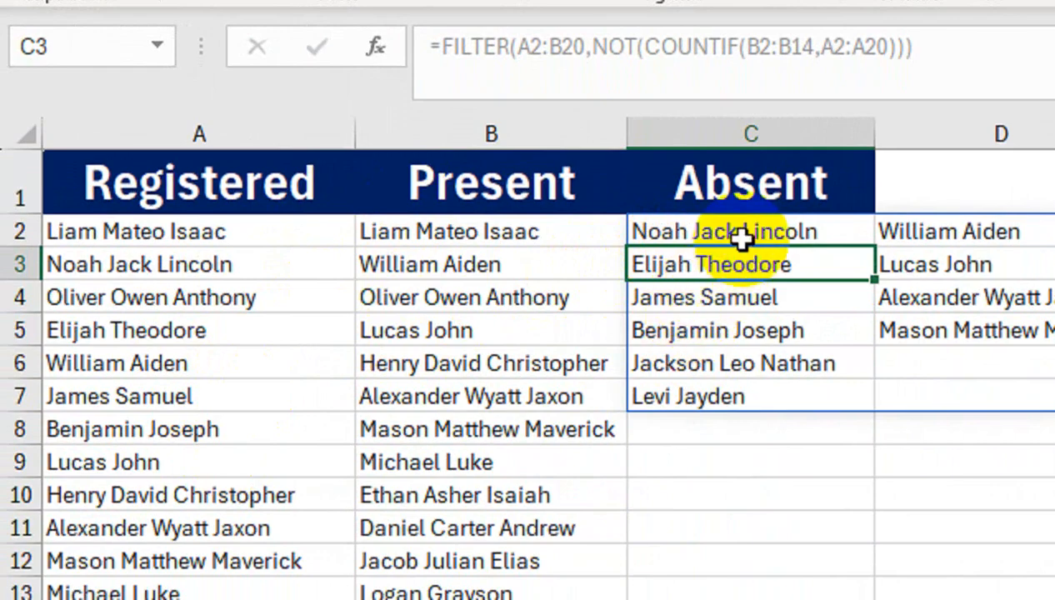
Wrap the C2 formula in an outer FILTER with {1,0} as its include argument to keep only the first column
left_click(765, 225)
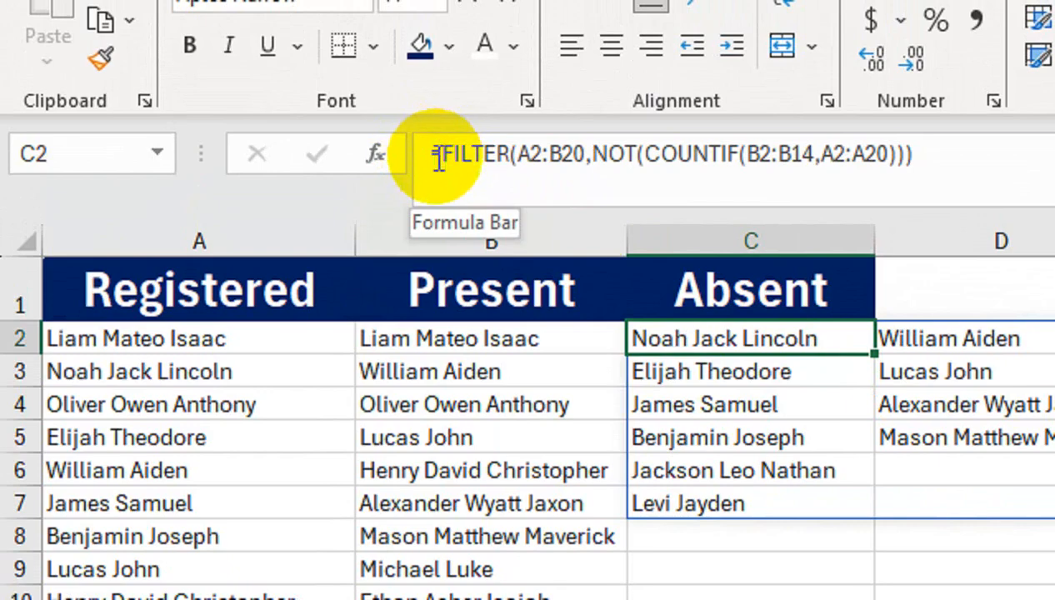
left_click(440, 155)
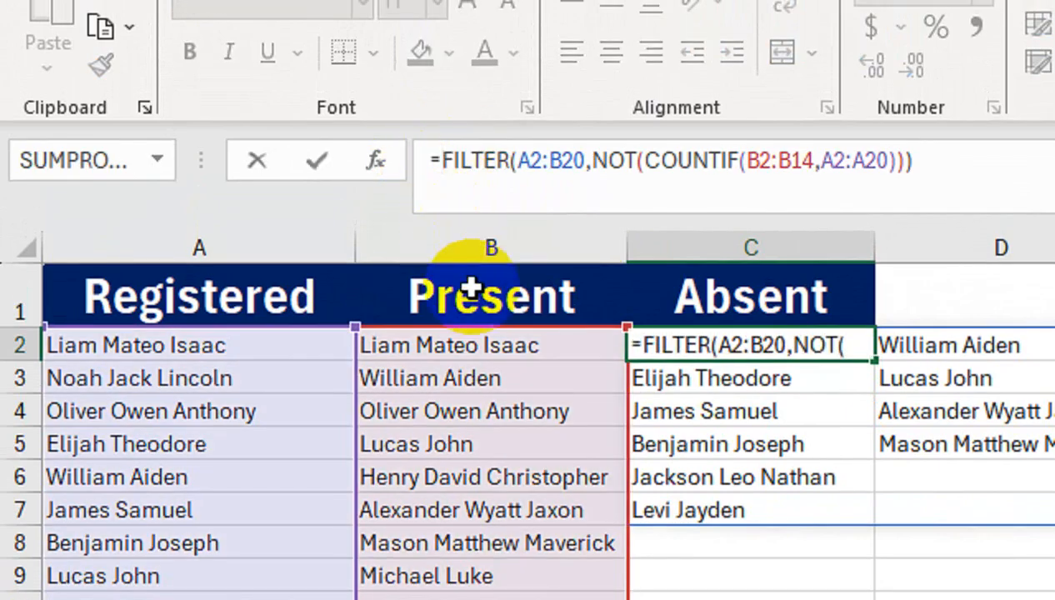
type("filter(")
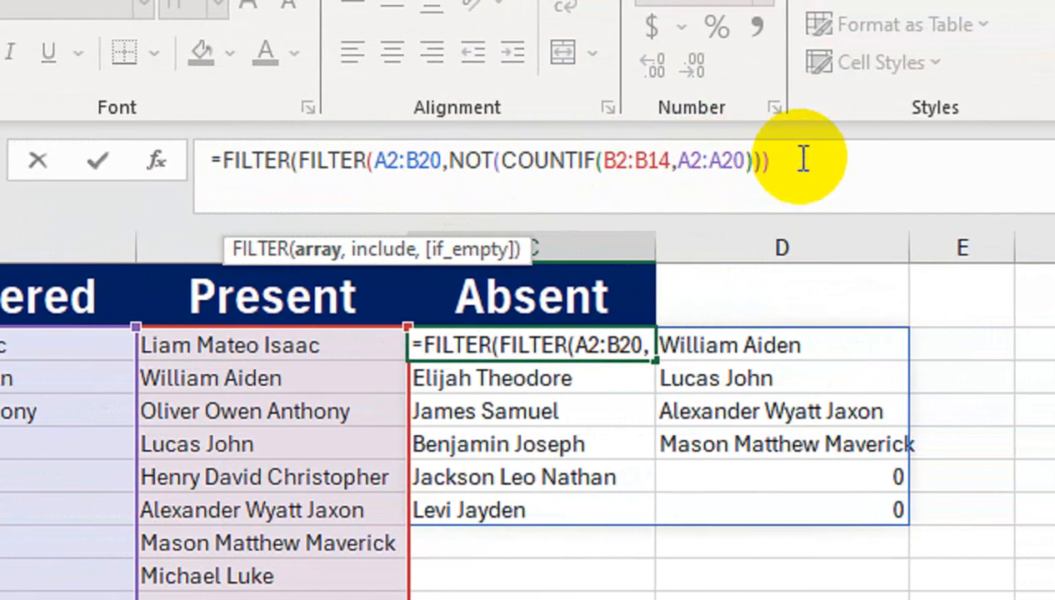
left_click(803, 158)
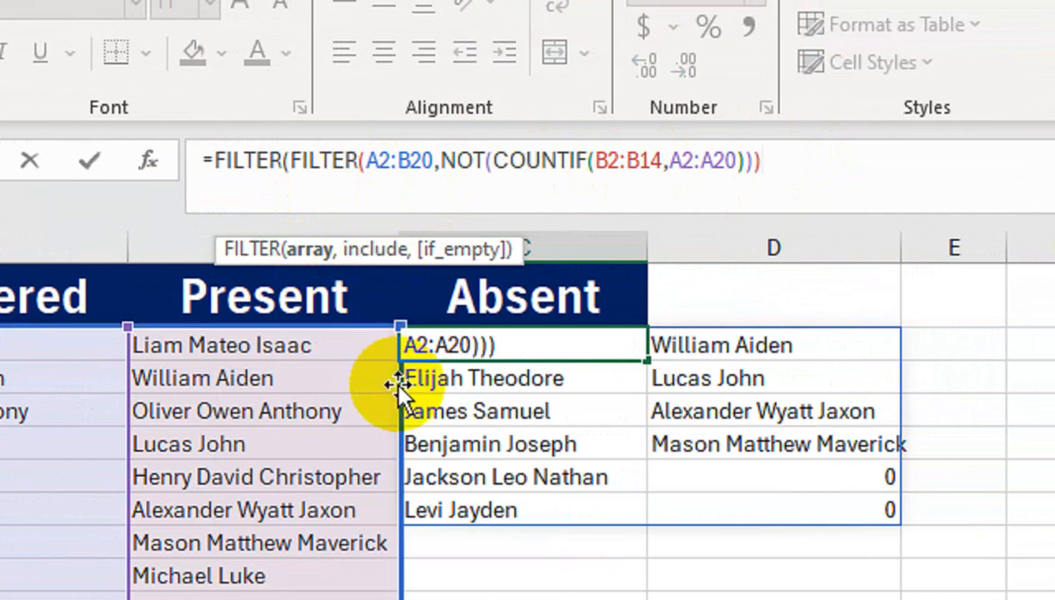
type(",{1,")
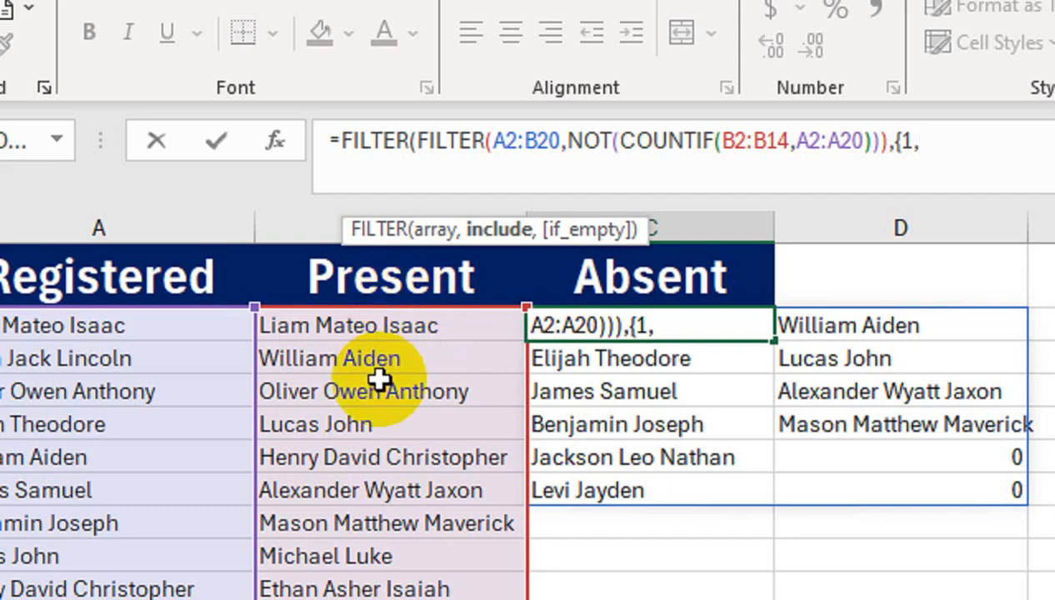
type("0")
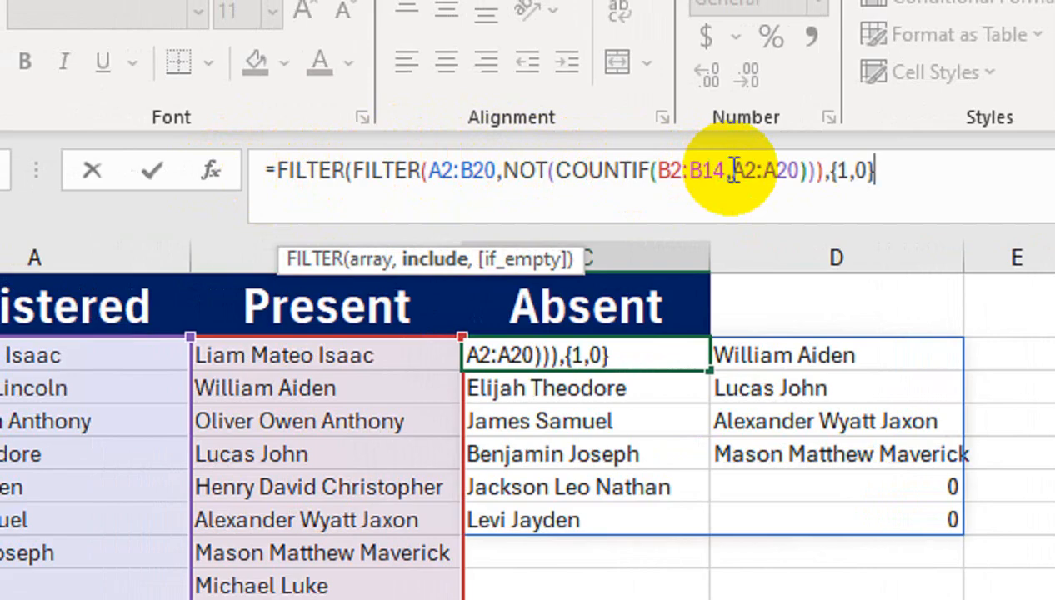
type(")")
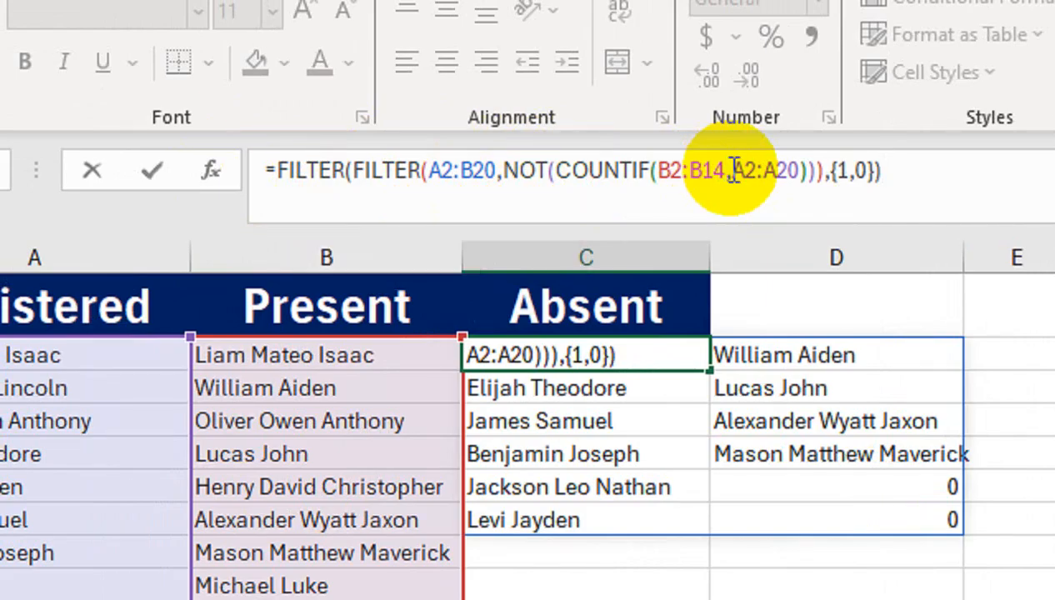
key("Return")
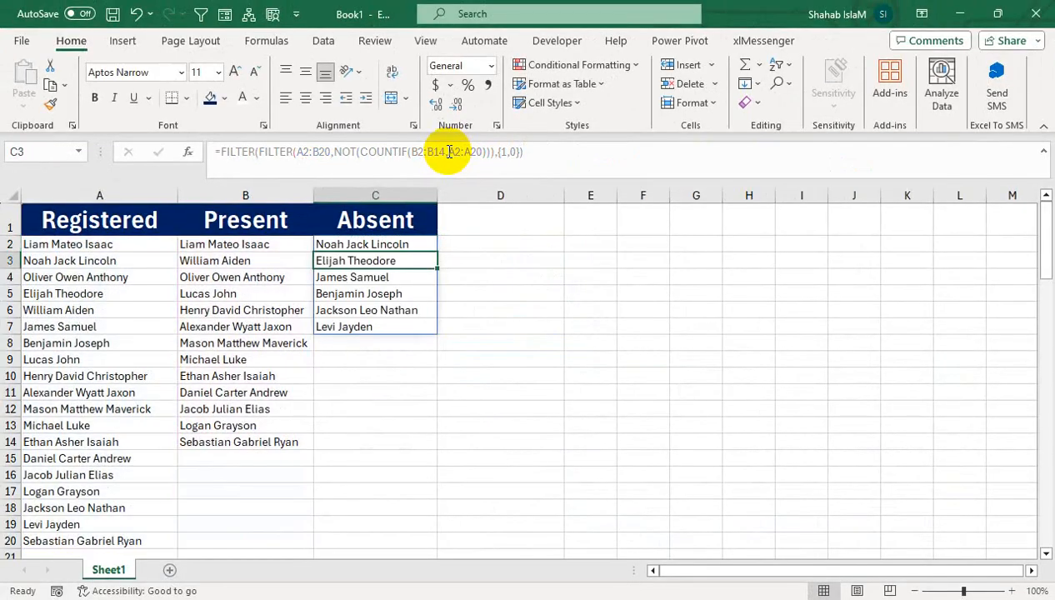
Highlight the duplicate values across the Registered and Present lists in A2:B20 using Light Red Fill with Dark Red Text
left_click_drag(315, 244, 334, 327)
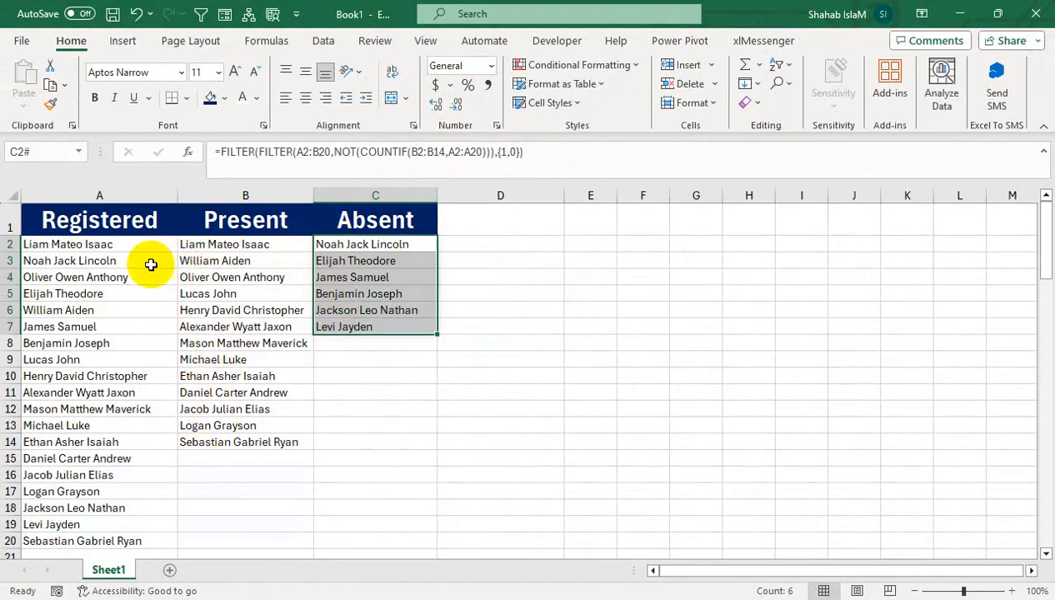
left_click_drag(117, 248, 223, 541)
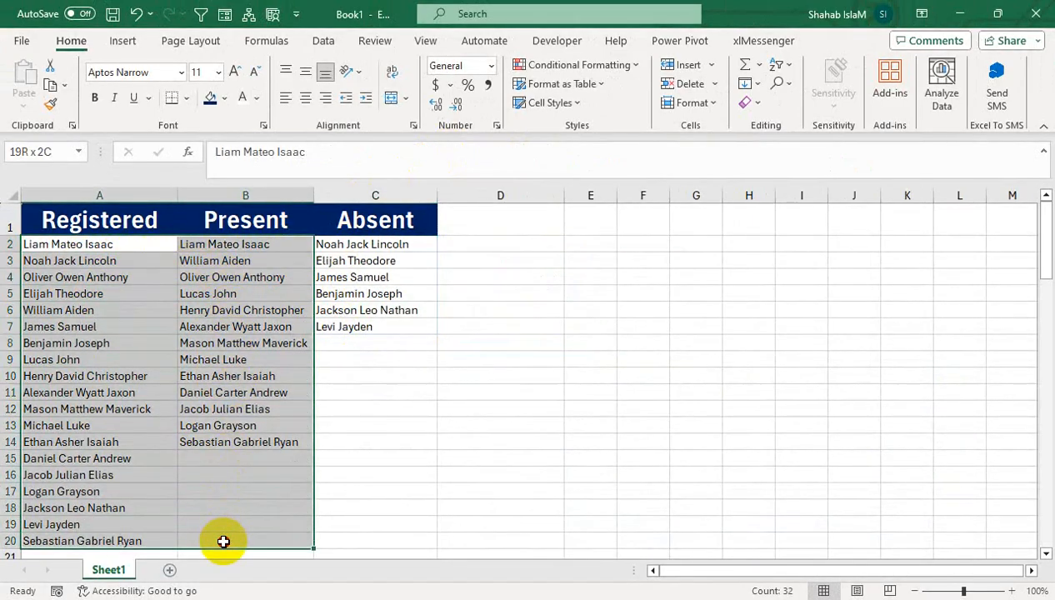
left_click_drag(223, 541, 224, 542)
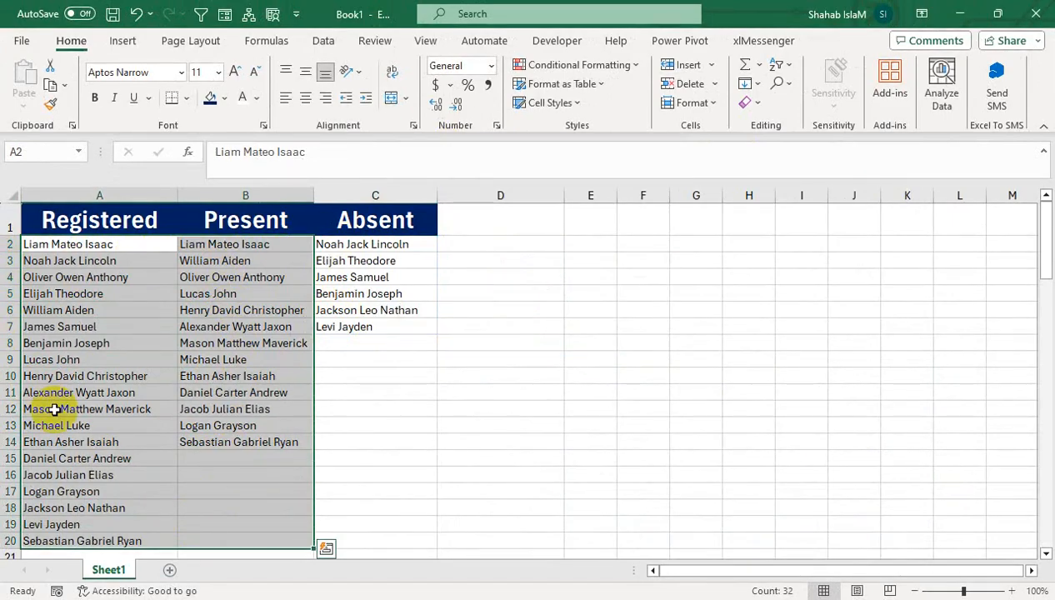
right_click(99, 406)
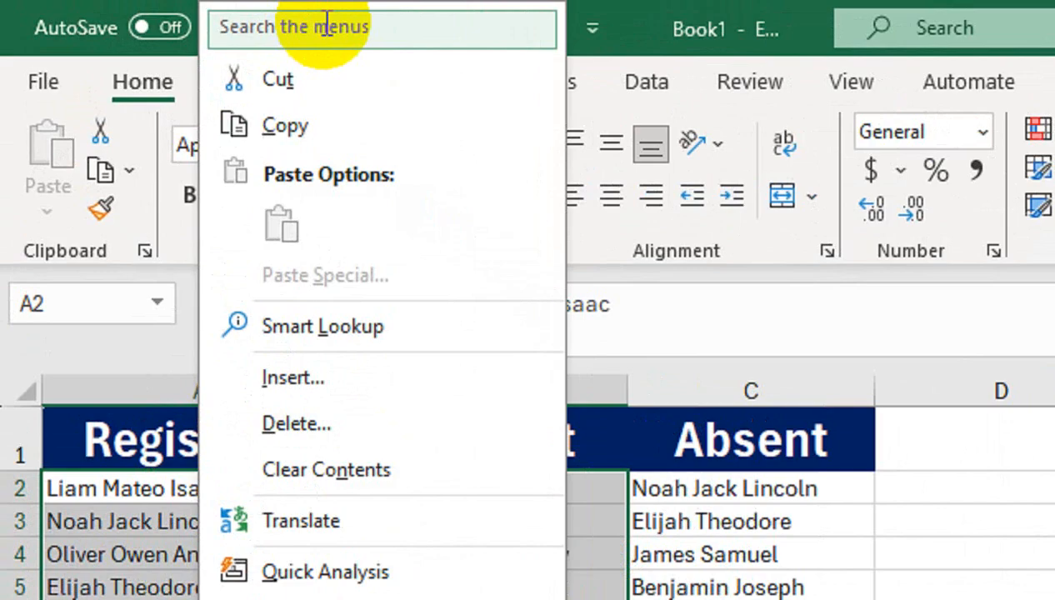
left_click(164, 13)
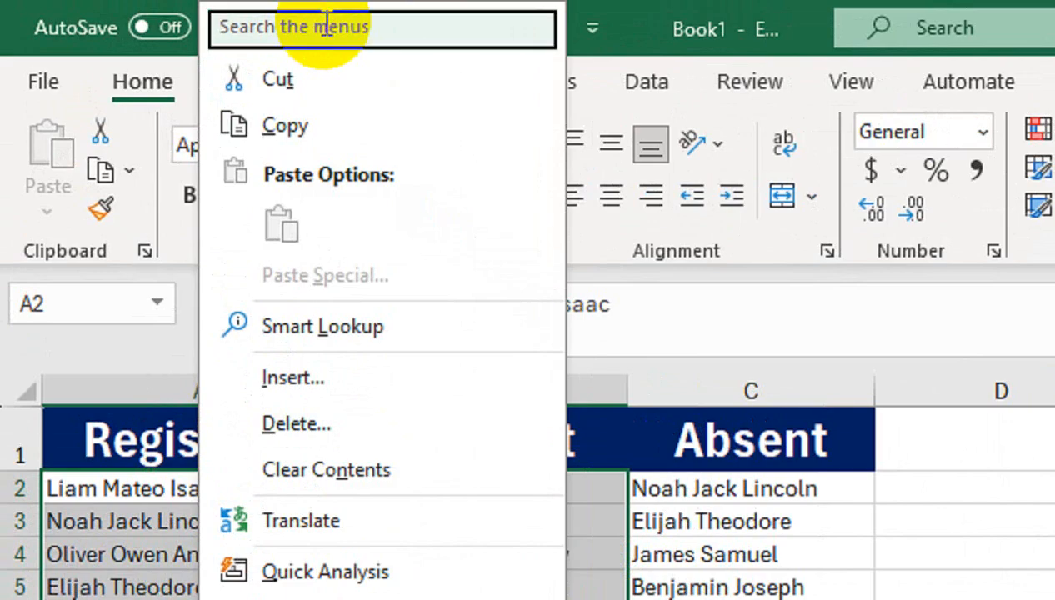
type("dup")
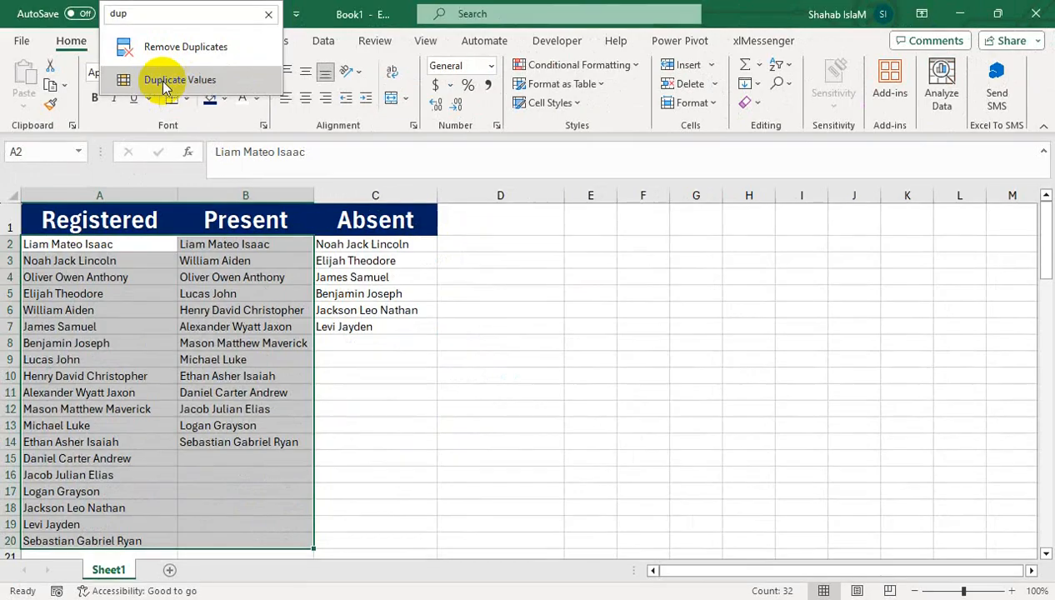
left_click(322, 161)
left_click_drag(733, 408, 325, 358)
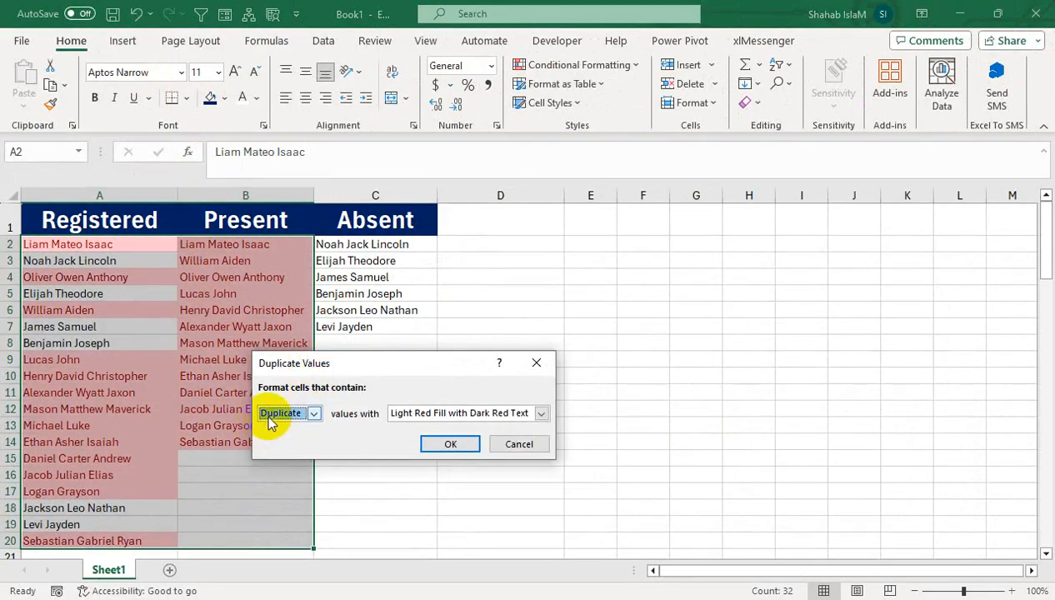
left_click_drag(263, 364, 387, 338)
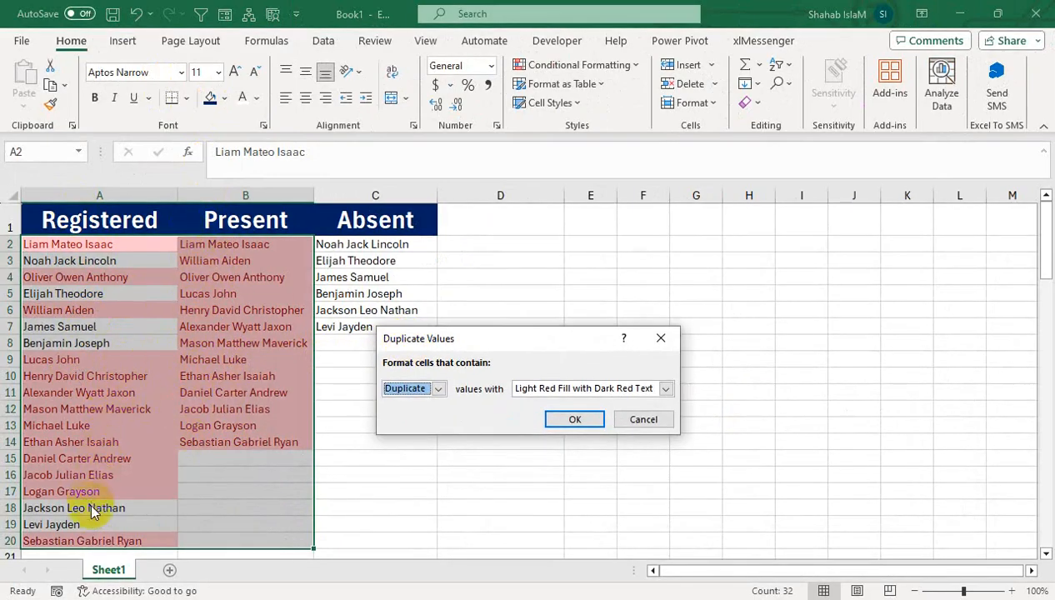
left_click(575, 420)
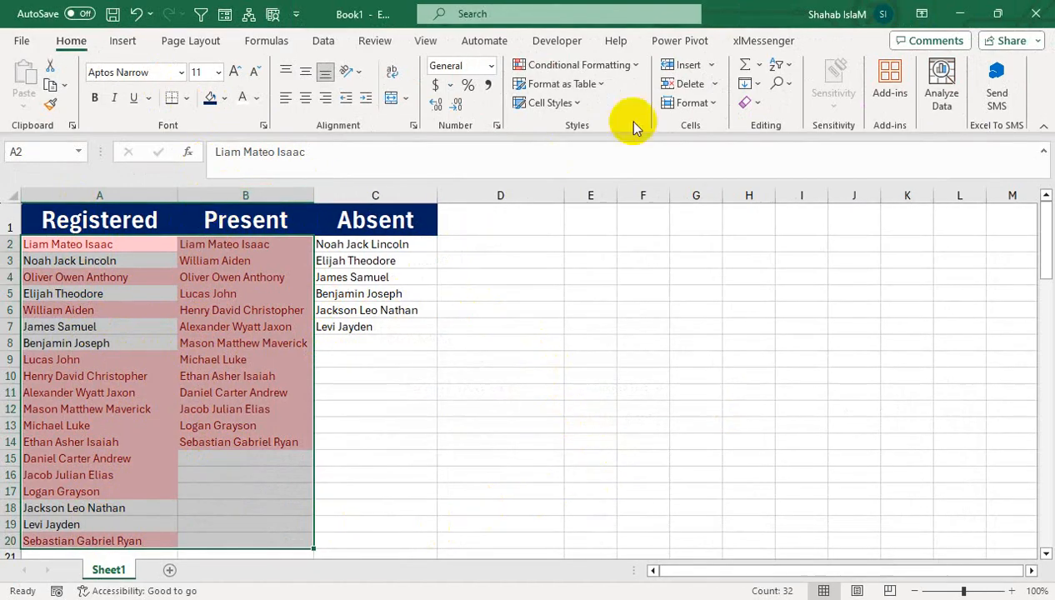
Highlight the unique values in A2:B20 using Green Fill with Dark Green Text
left_click(584, 65)
mouse_move(613, 93)
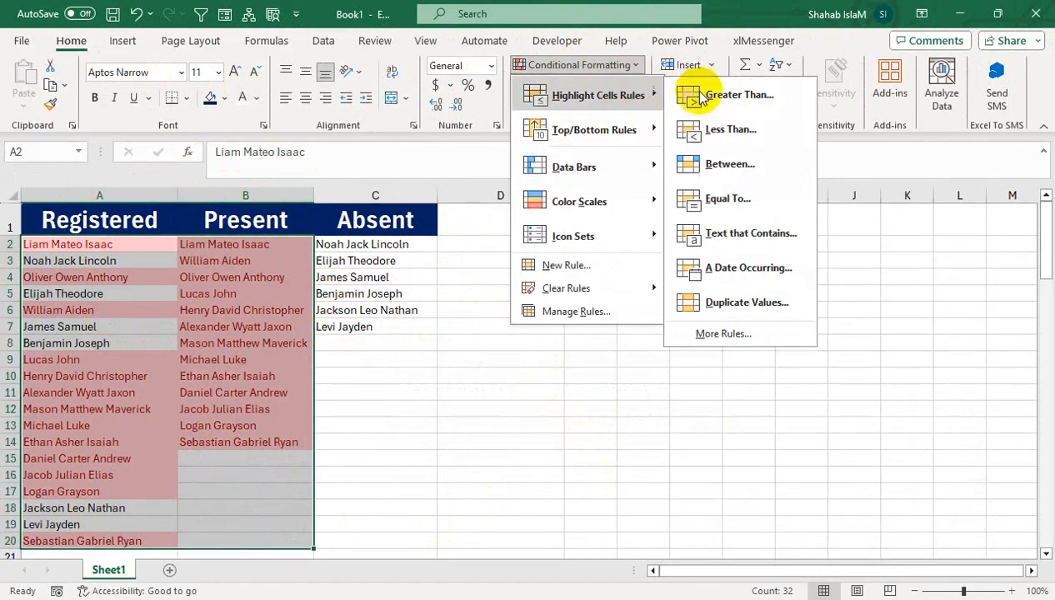
left_click(710, 302)
left_click(392, 390)
left_click(393, 417)
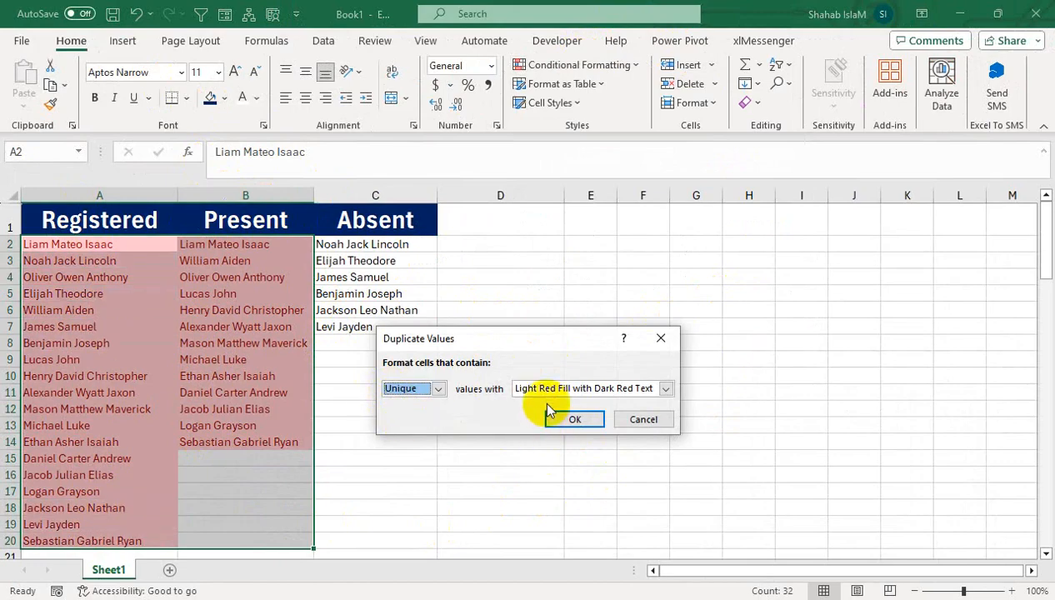
left_click(546, 388)
left_click(538, 416)
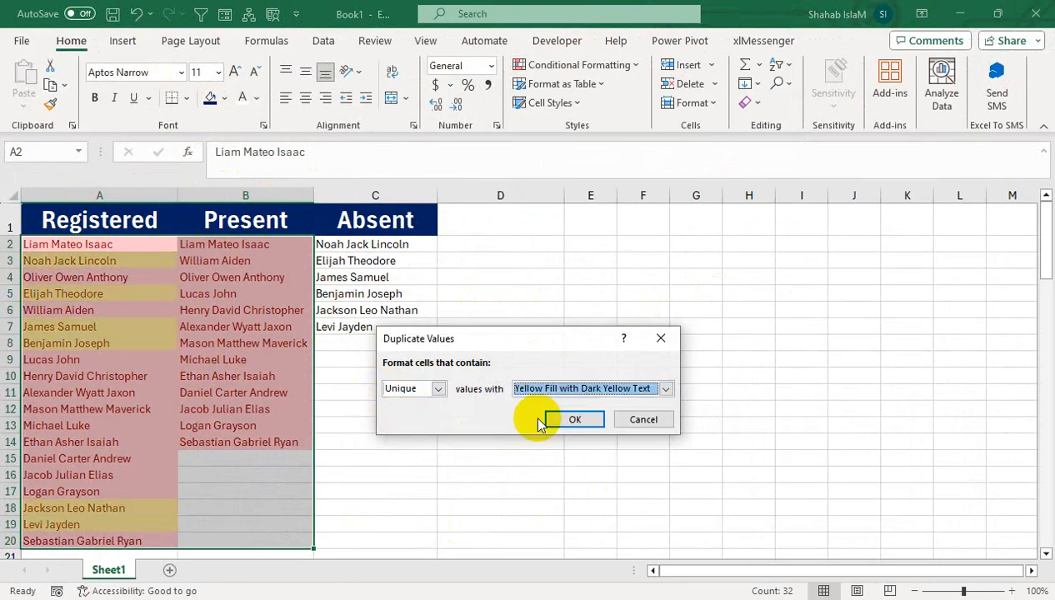
left_click(533, 388)
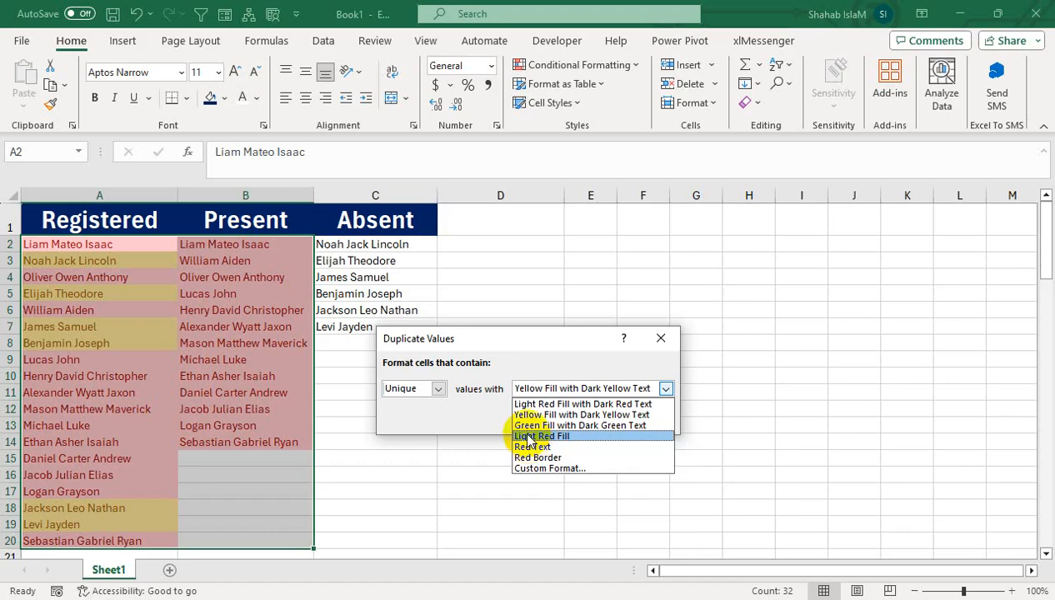
left_click(533, 425)
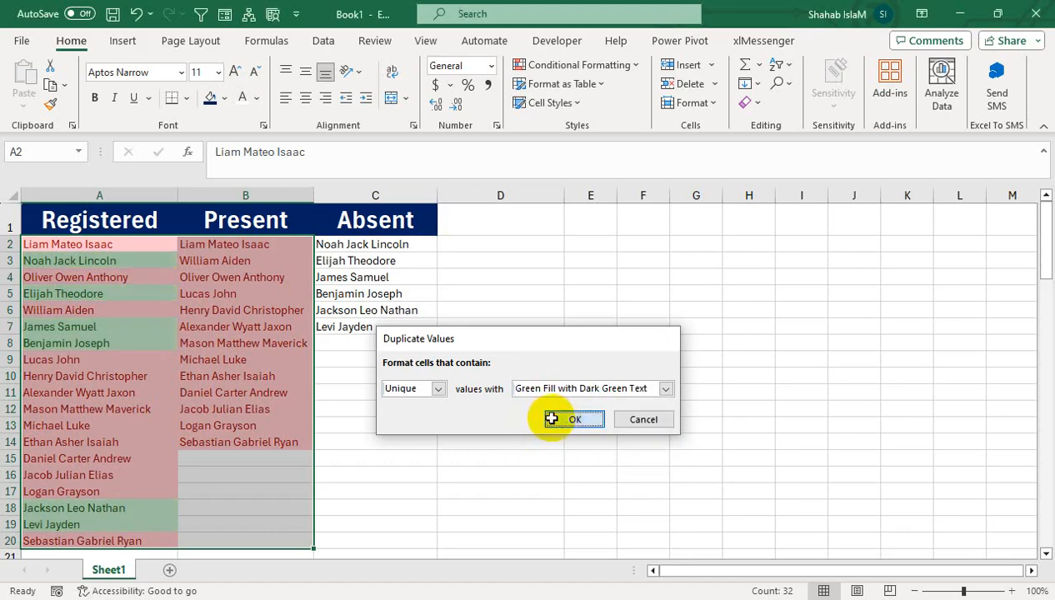
left_click(552, 419)
left_click(353, 408)
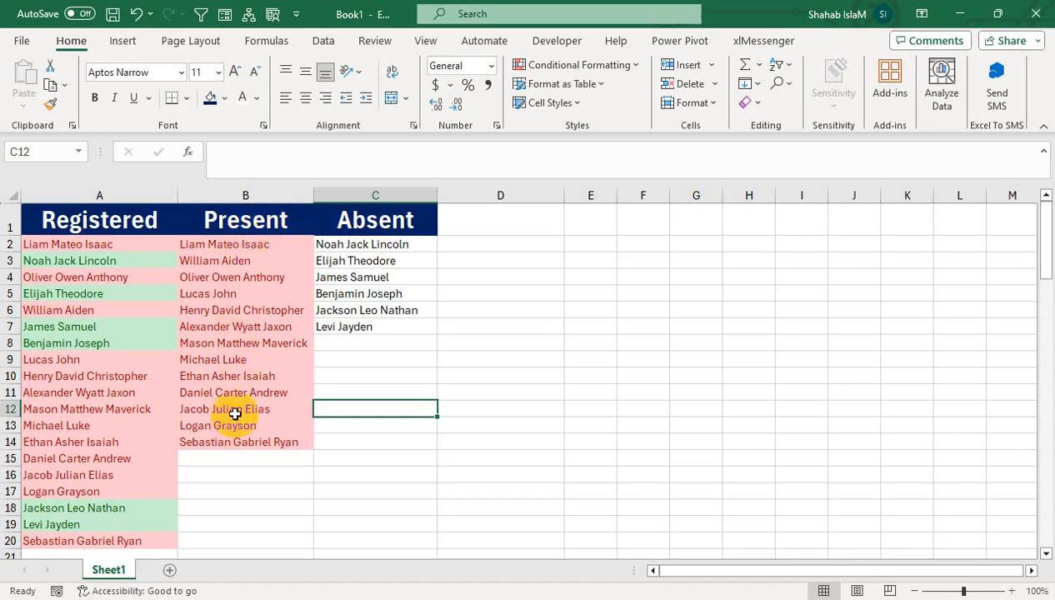
Copy the inner expression FILTER(A2:B20,NOT(COUNTIF(B2:B14,A2:A20))) from the C2 formula, keeping that formula intact
left_click(376, 243)
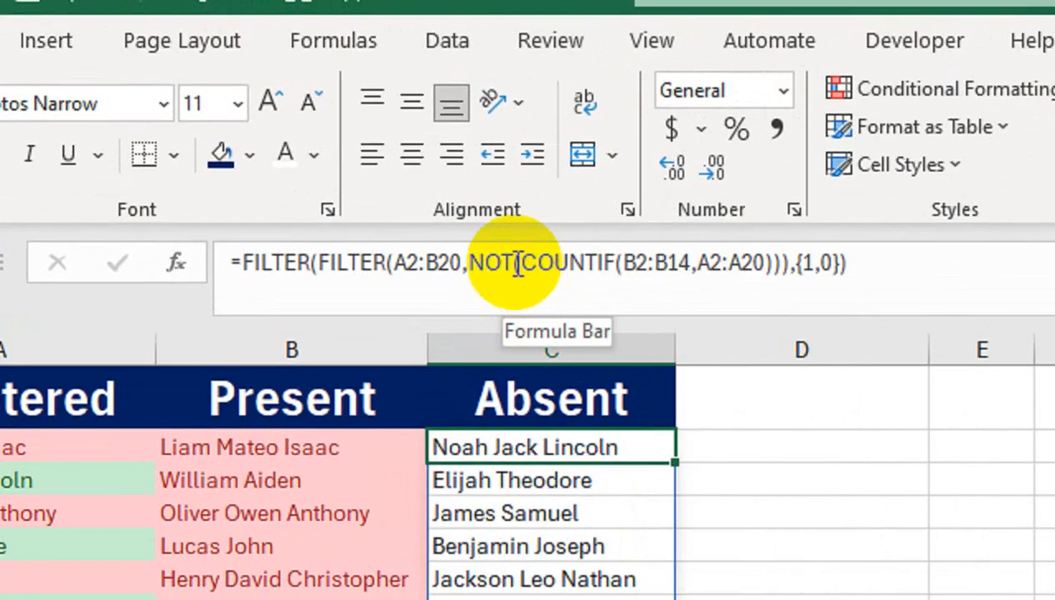
left_click_drag(900, 262, 298, 260)
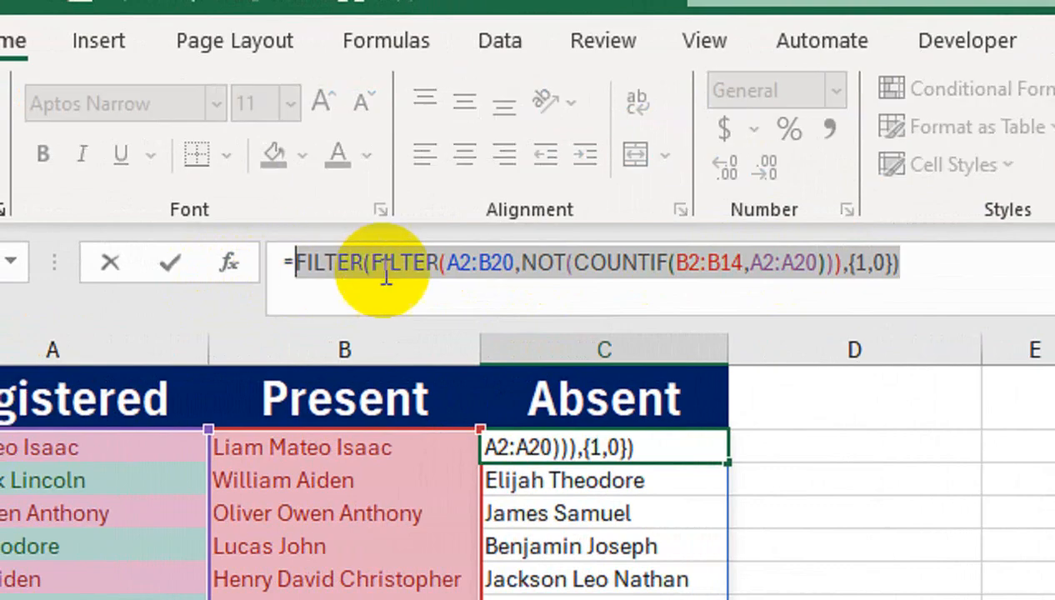
left_click_drag(365, 261, 837, 265)
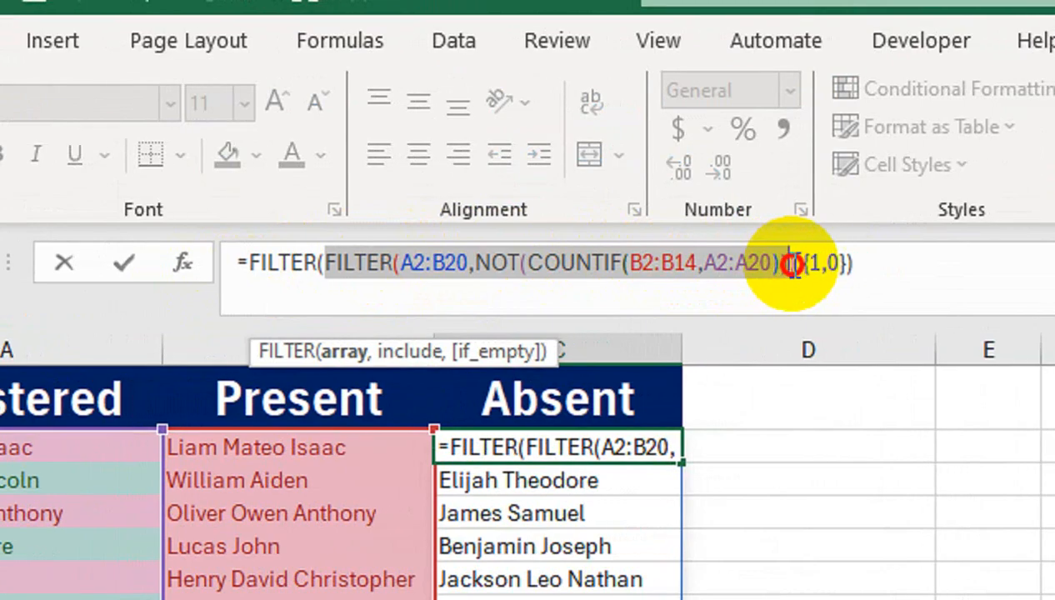
left_click_drag(792, 265, 790, 265)
key("ctrl+c")
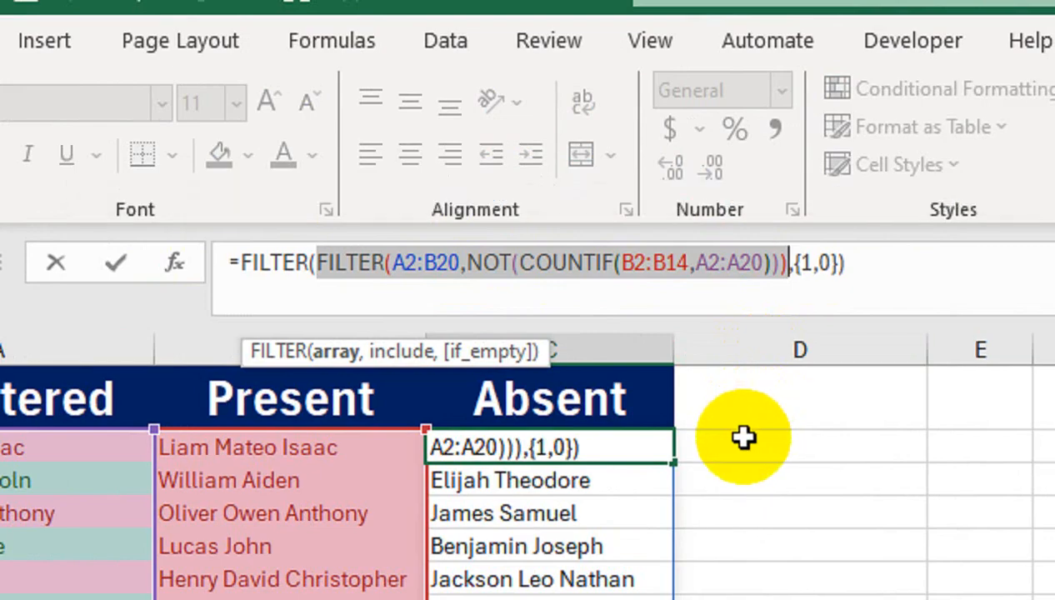
key("Return")
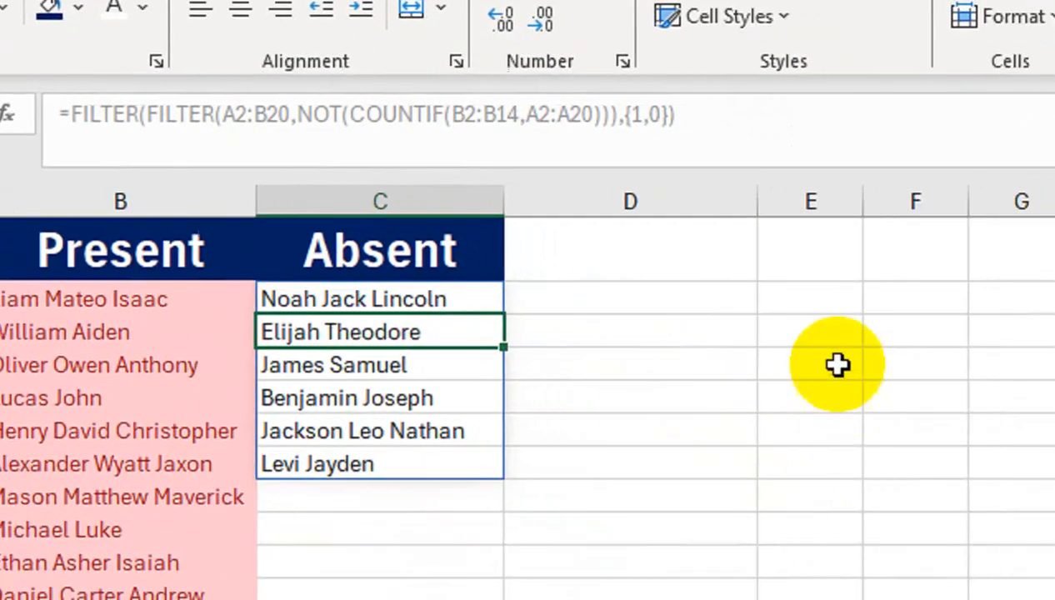
Widen column D and enter the copied expression in D6 as =FILTER(A2:B20,NOT(COUNTIF(B2:B14,A2:A20)))
left_click_drag(667, 184, 710, 208)
left_click(565, 431)
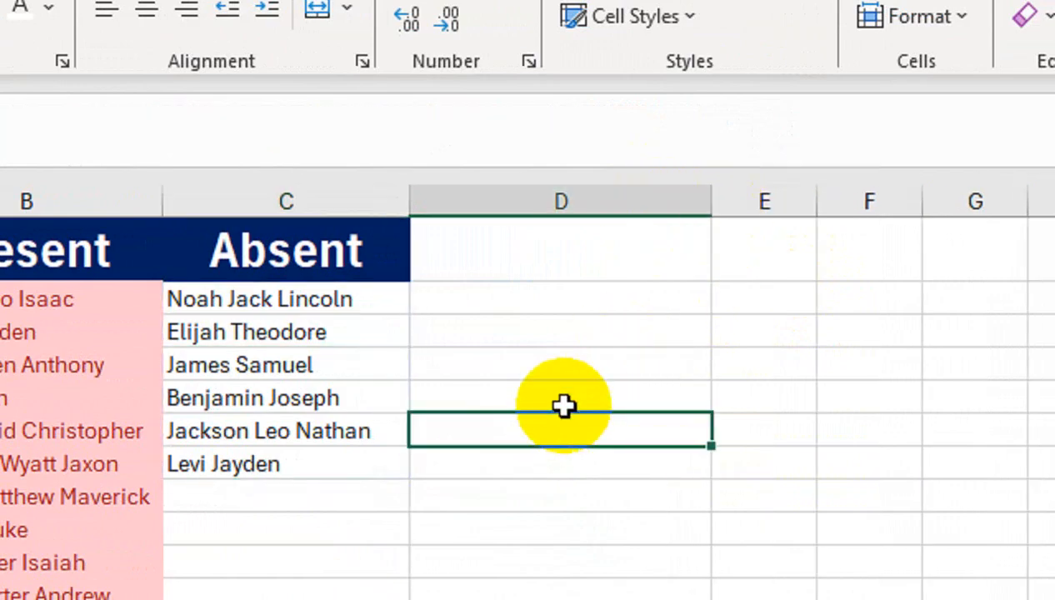
type("=")
key("ctrl+v")
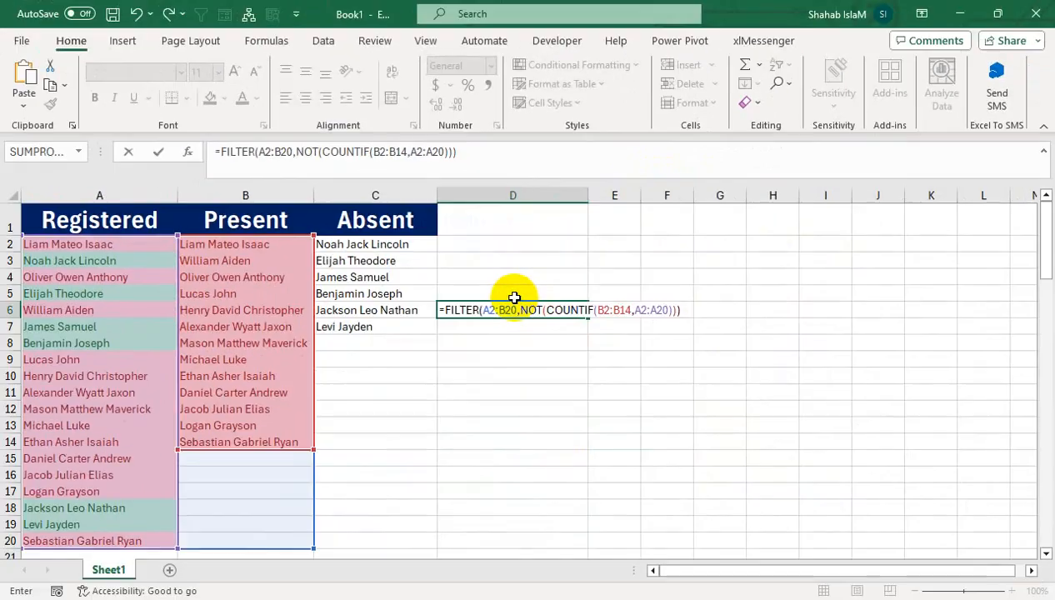
key("Return")
Remove the NOT wrapper from the D6 formula, making it =FILTER(A2:B20,COUNTIF(B2:B14,A2:A20))
left_click(509, 308)
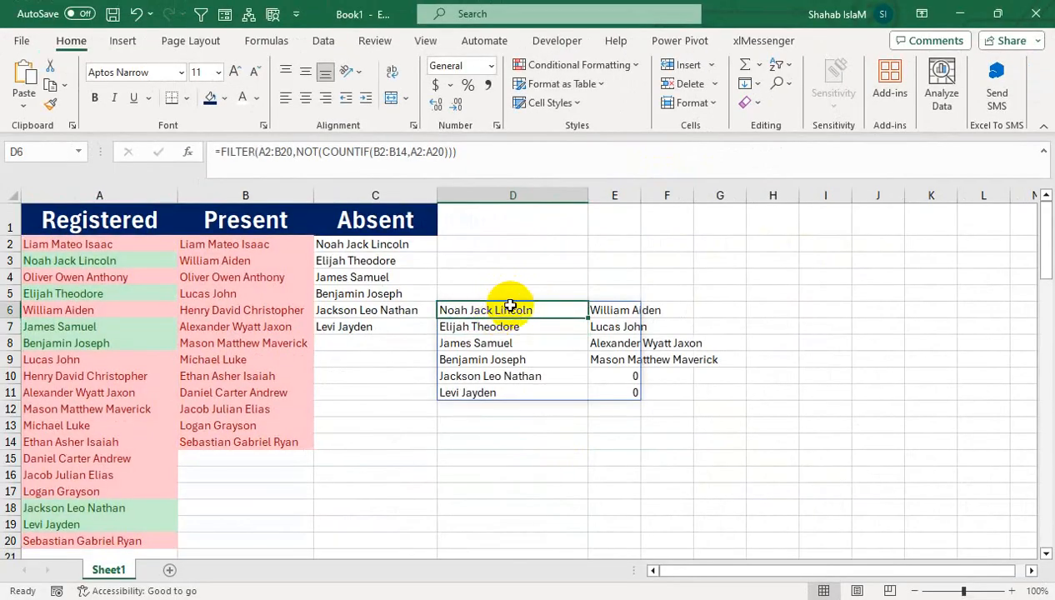
left_click(310, 152)
double_click(300, 153)
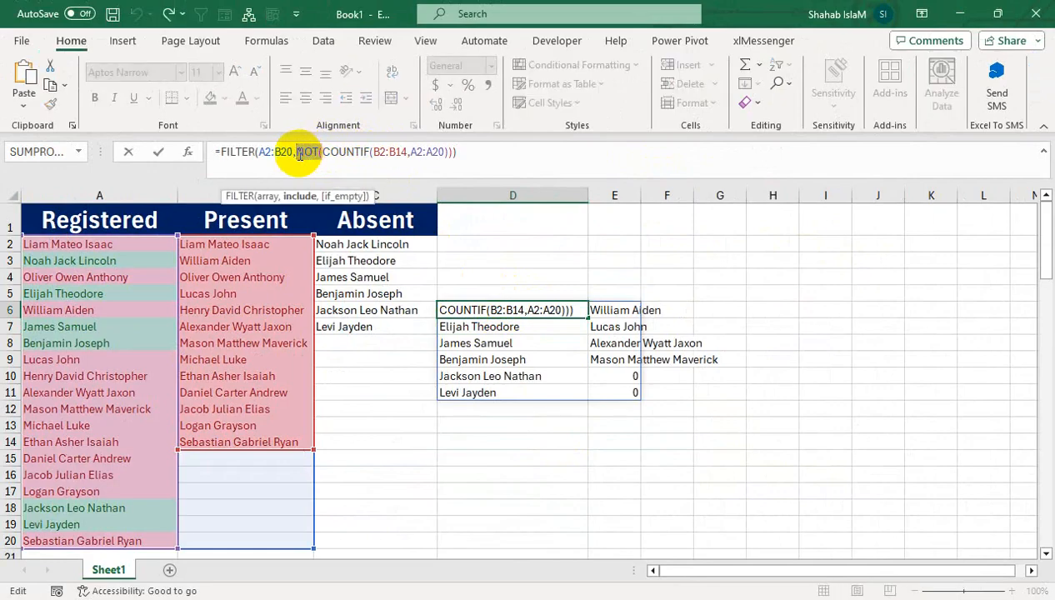
key("Delete")
key("Delete")
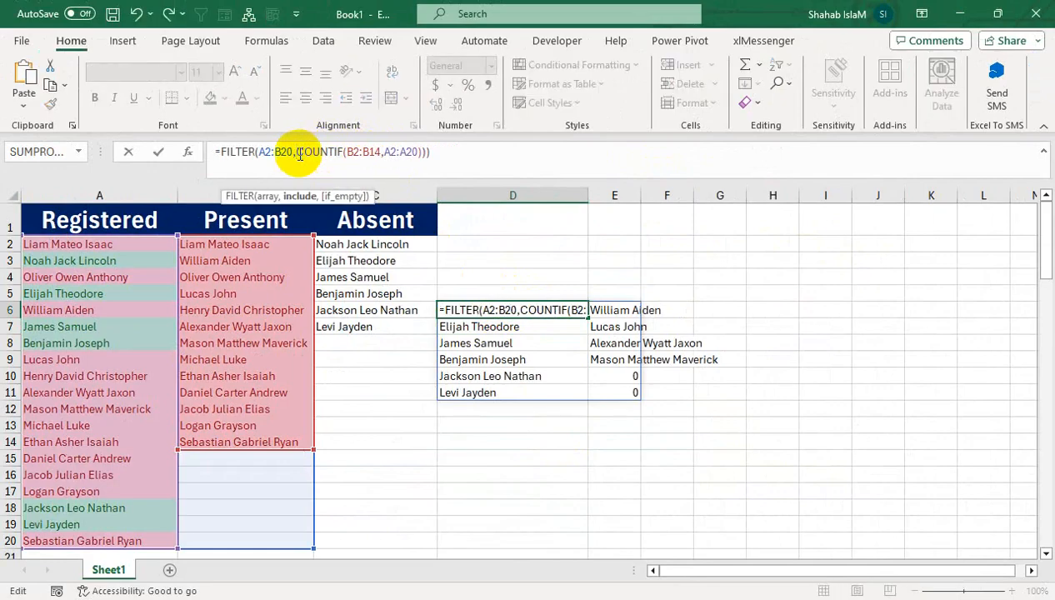
left_click(452, 154)
key("Return")
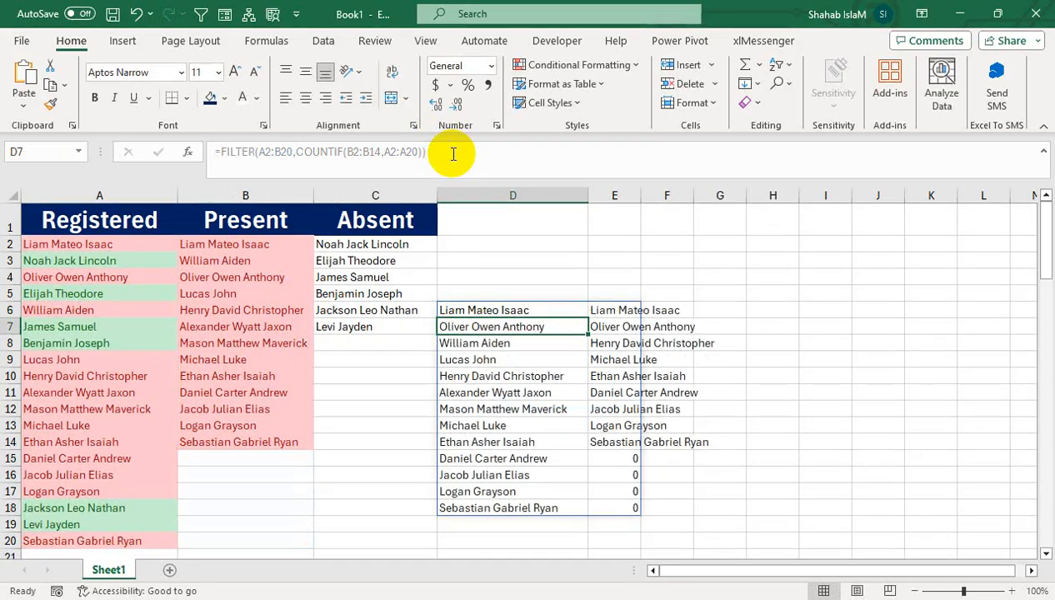
Wrap the D6 formula in an outer FILTER with {0,1} as its include argument to keep only the second column
left_click(523, 313)
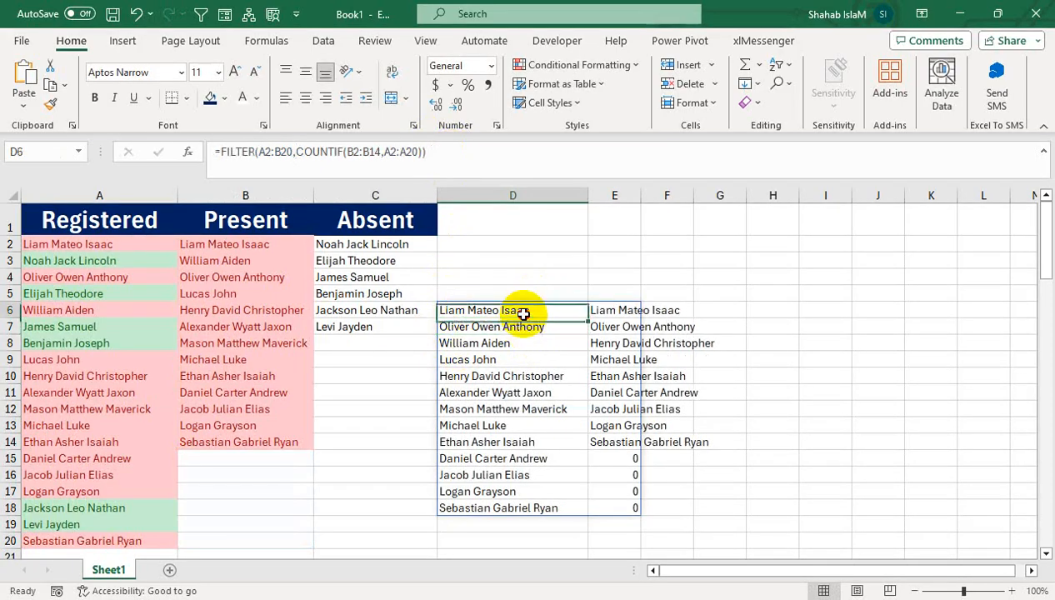
double_click(496, 308)
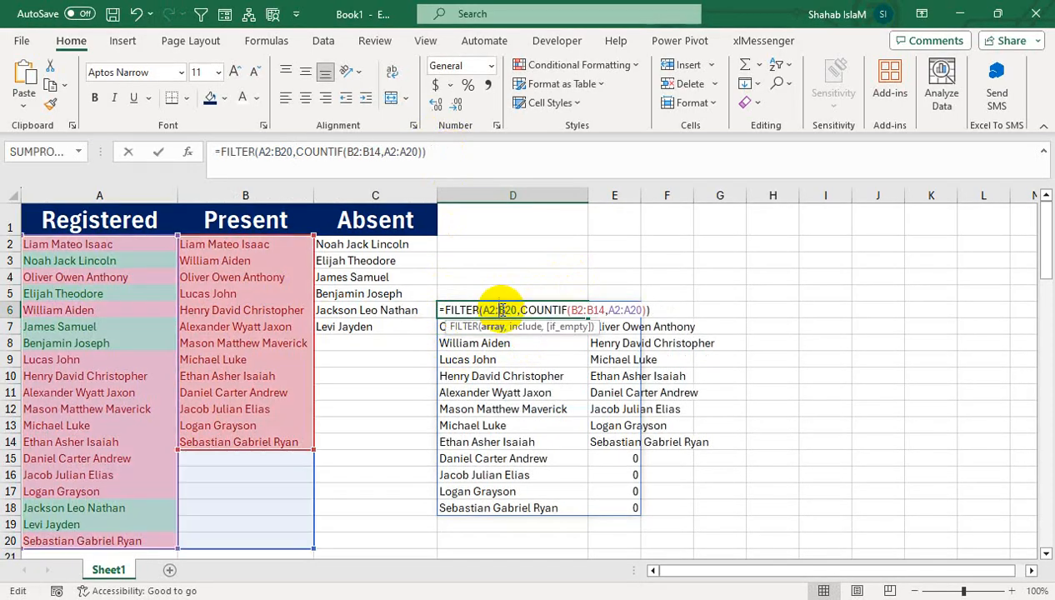
left_click(450, 312)
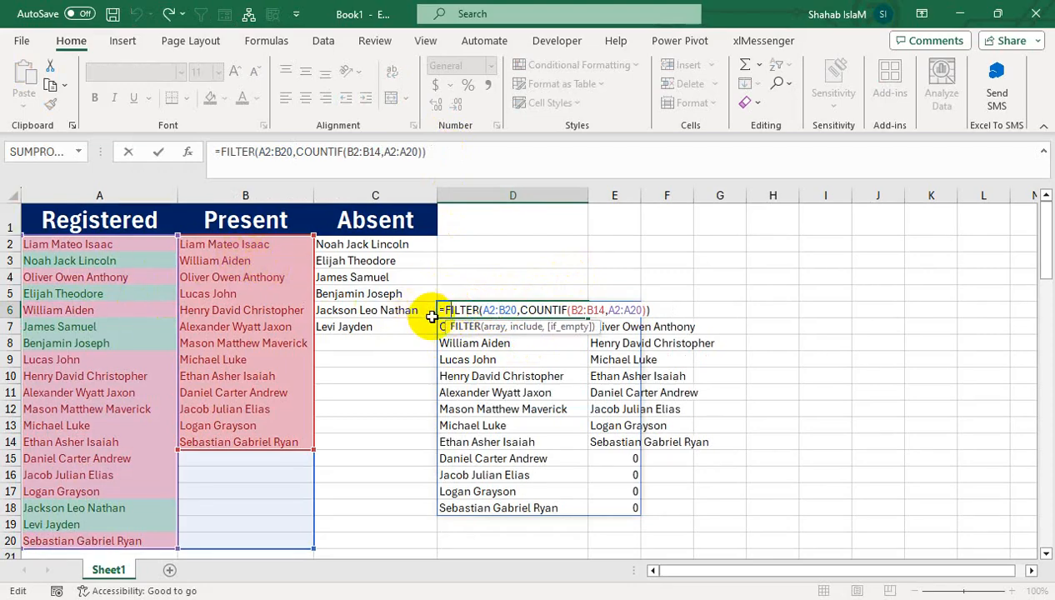
left_click(443, 308)
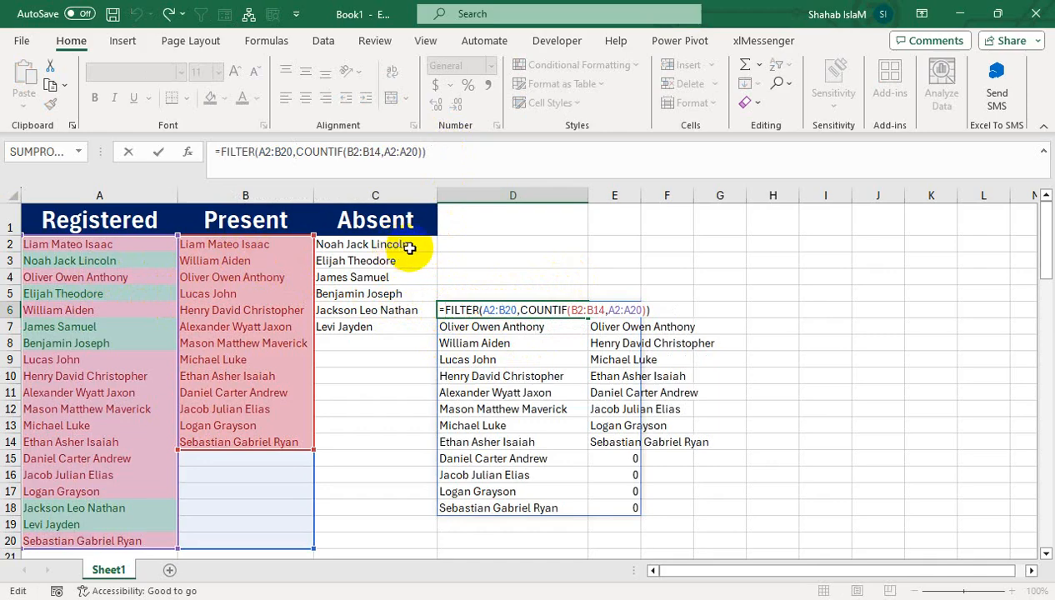
type("filter")
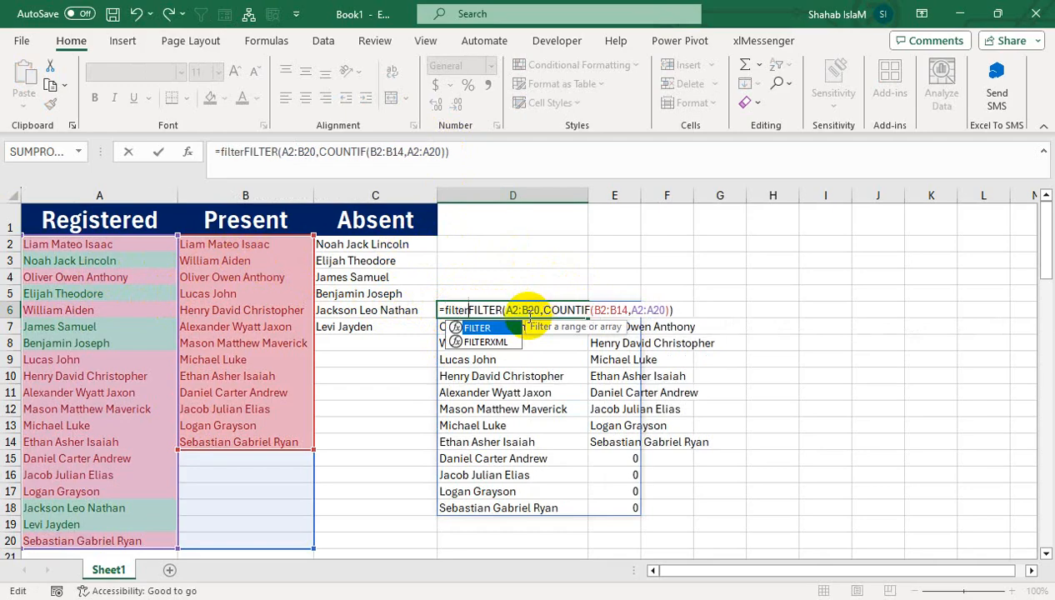
key("Tab")
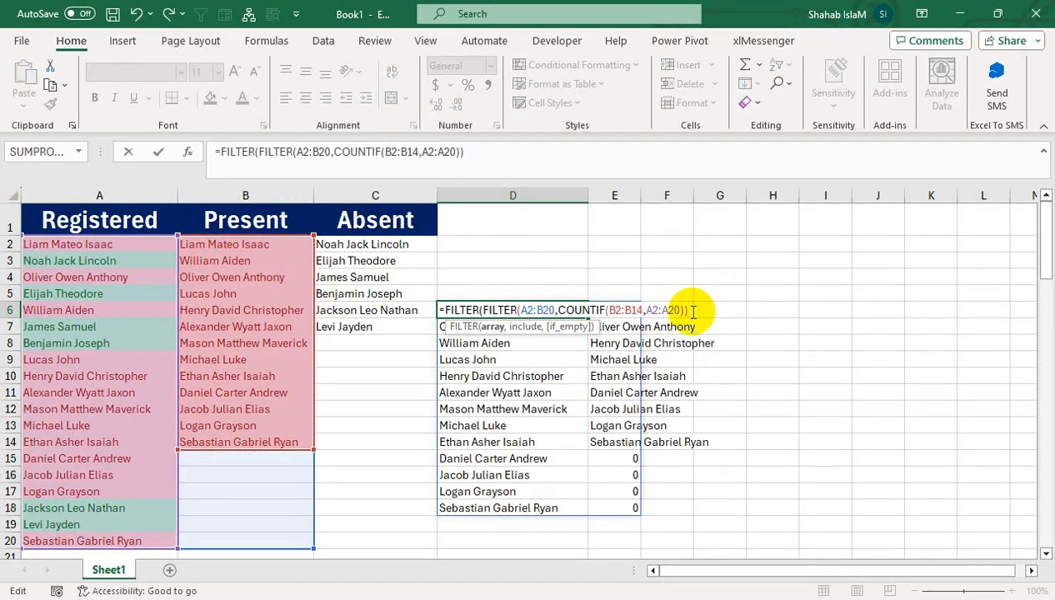
type(",{0,1")
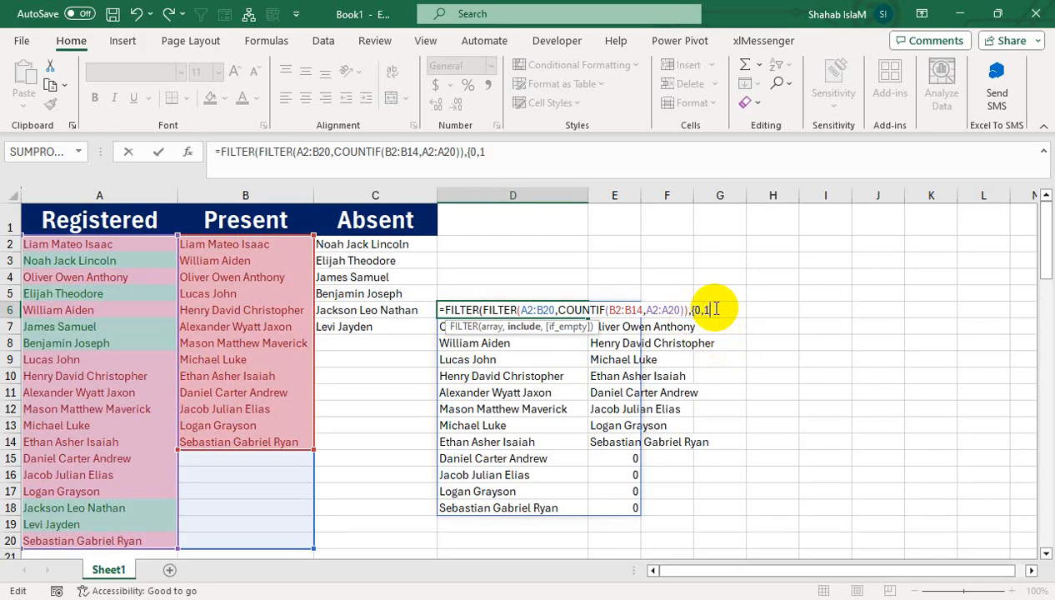
type(")")
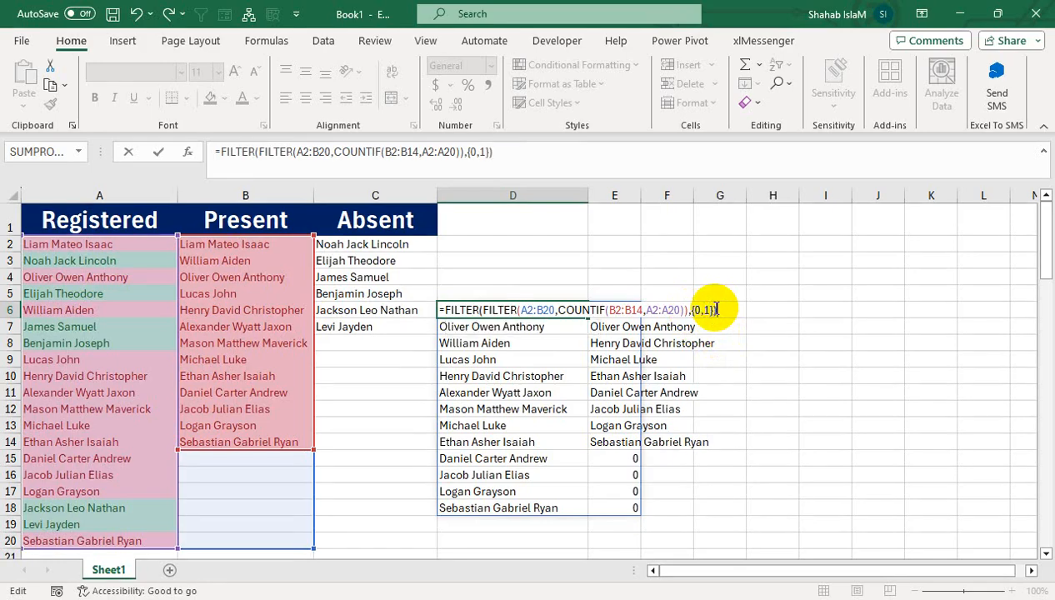
key("Return")
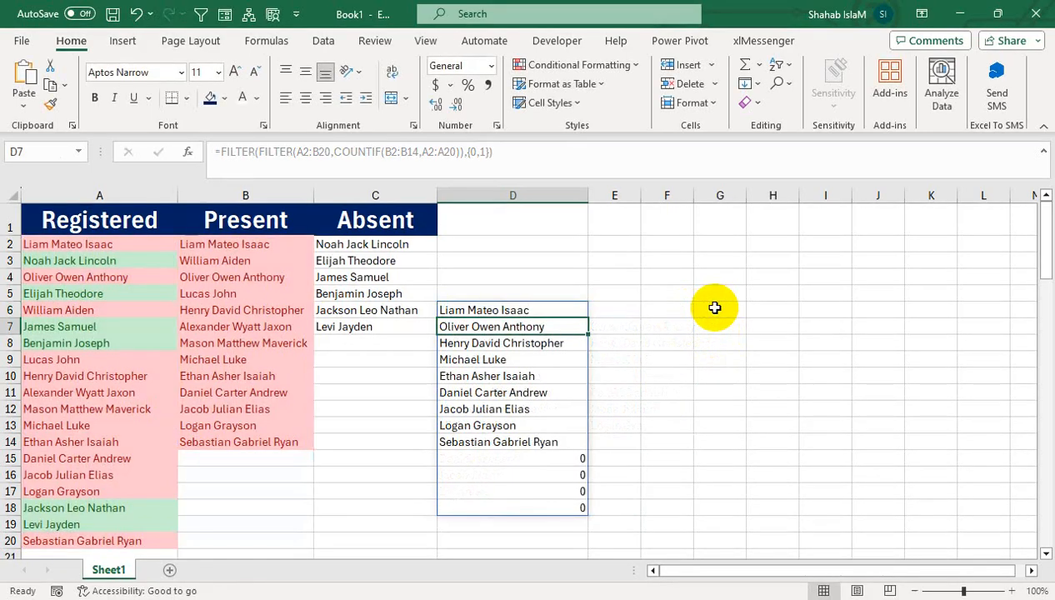
Change the outer FILTER's include argument in D6 to {1,0} so that only the first column is kept
left_click(513, 309)
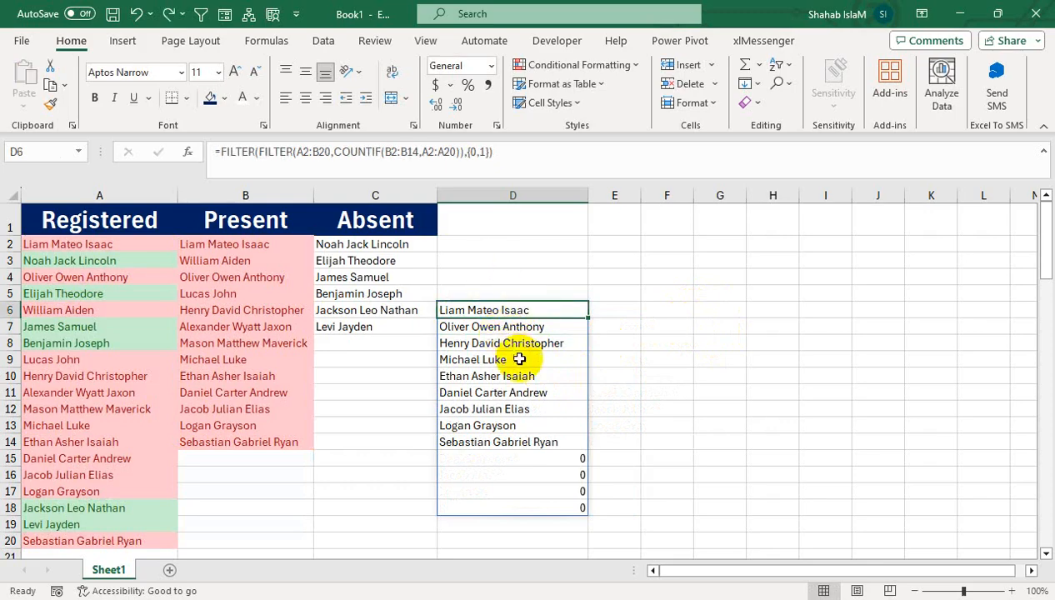
double_click(485, 309)
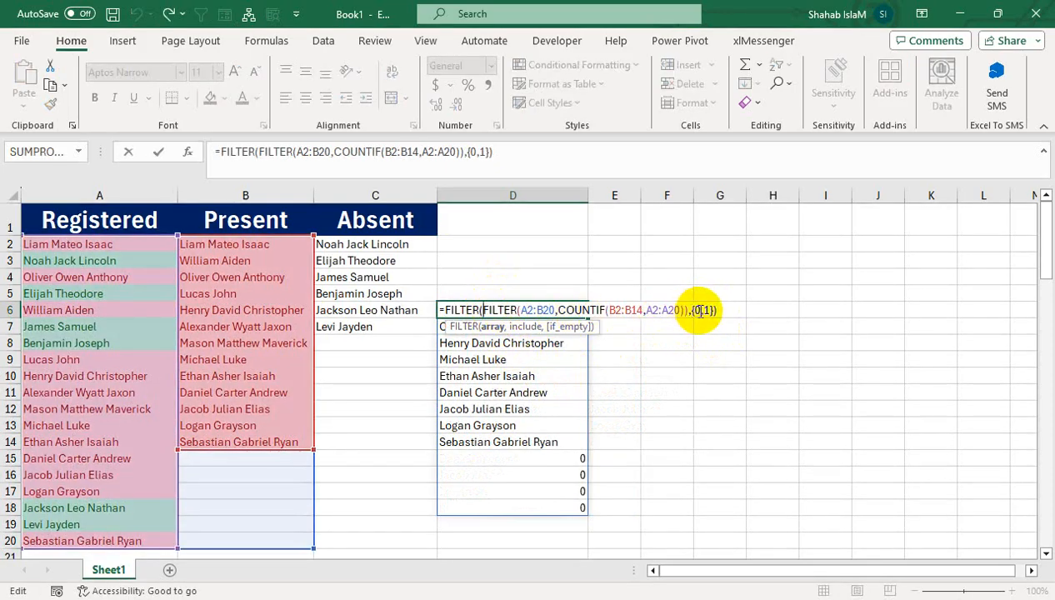
left_click(697, 310)
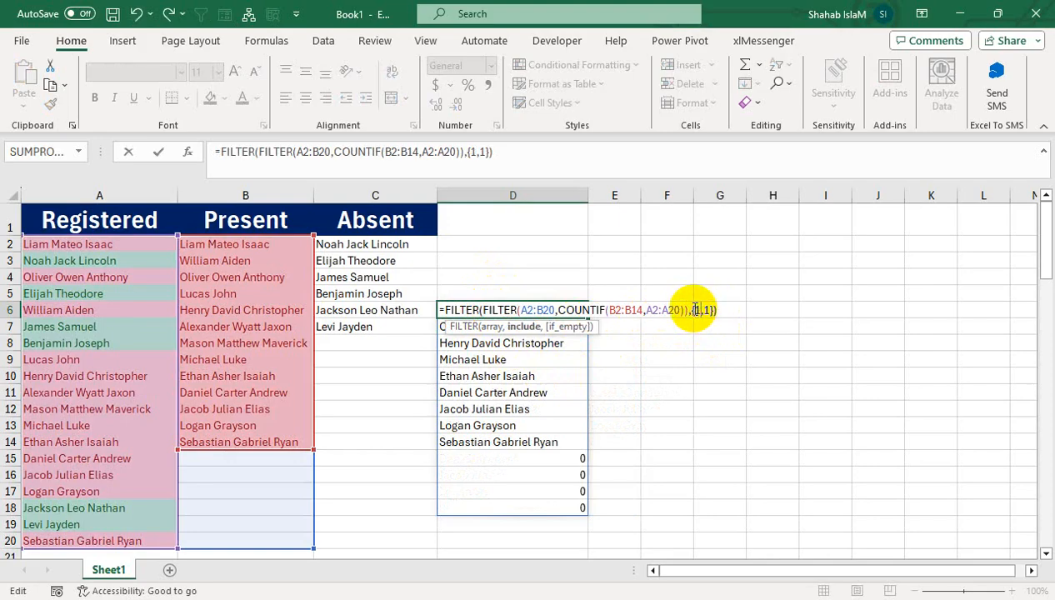
type("1")
left_click_drag(707, 308, 697, 307)
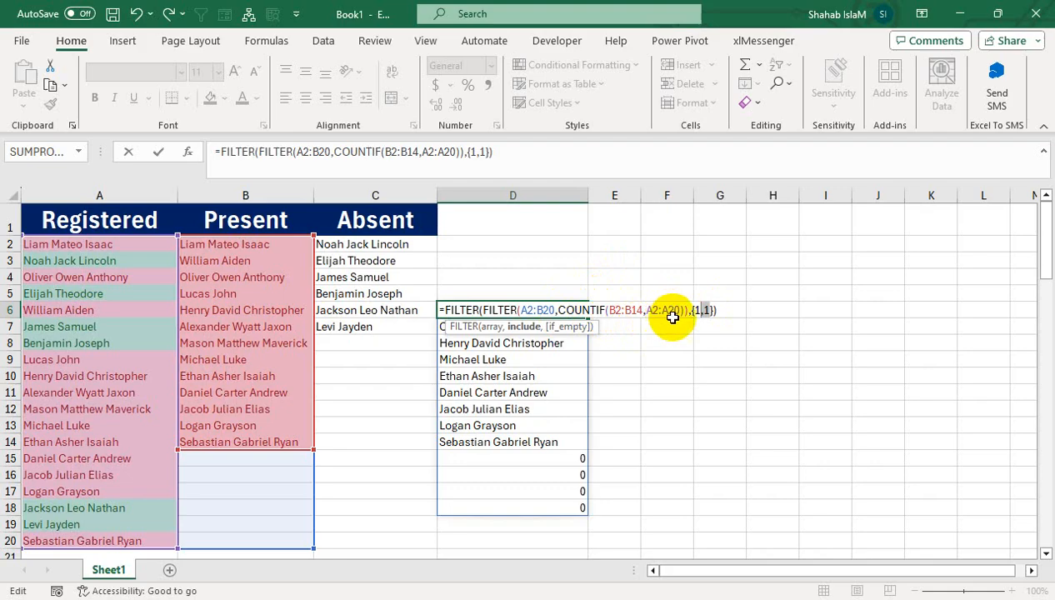
type("0")
key("BackSpace")
type(",0")
key("Return")
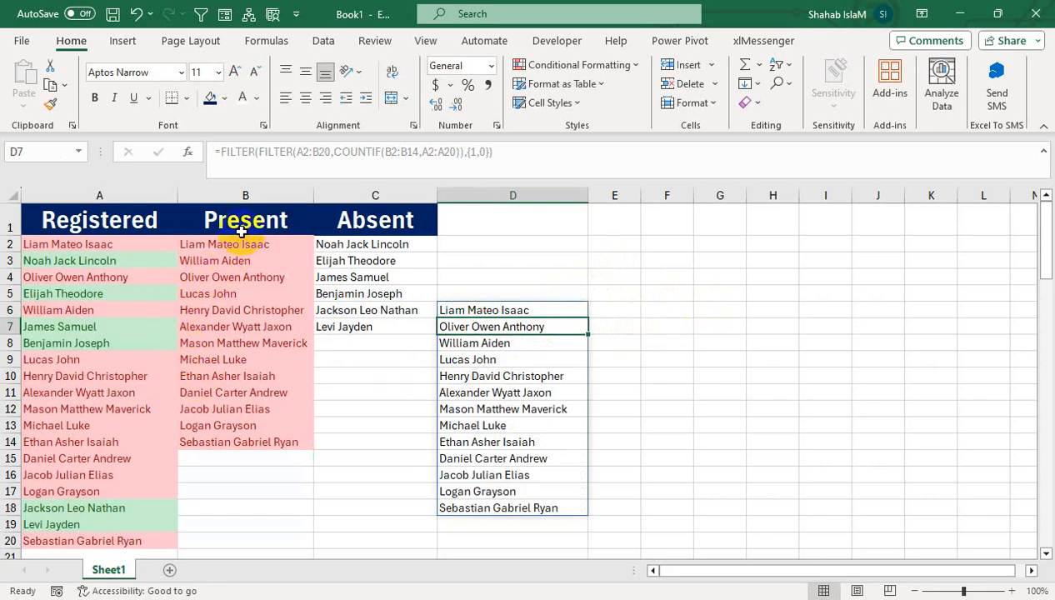